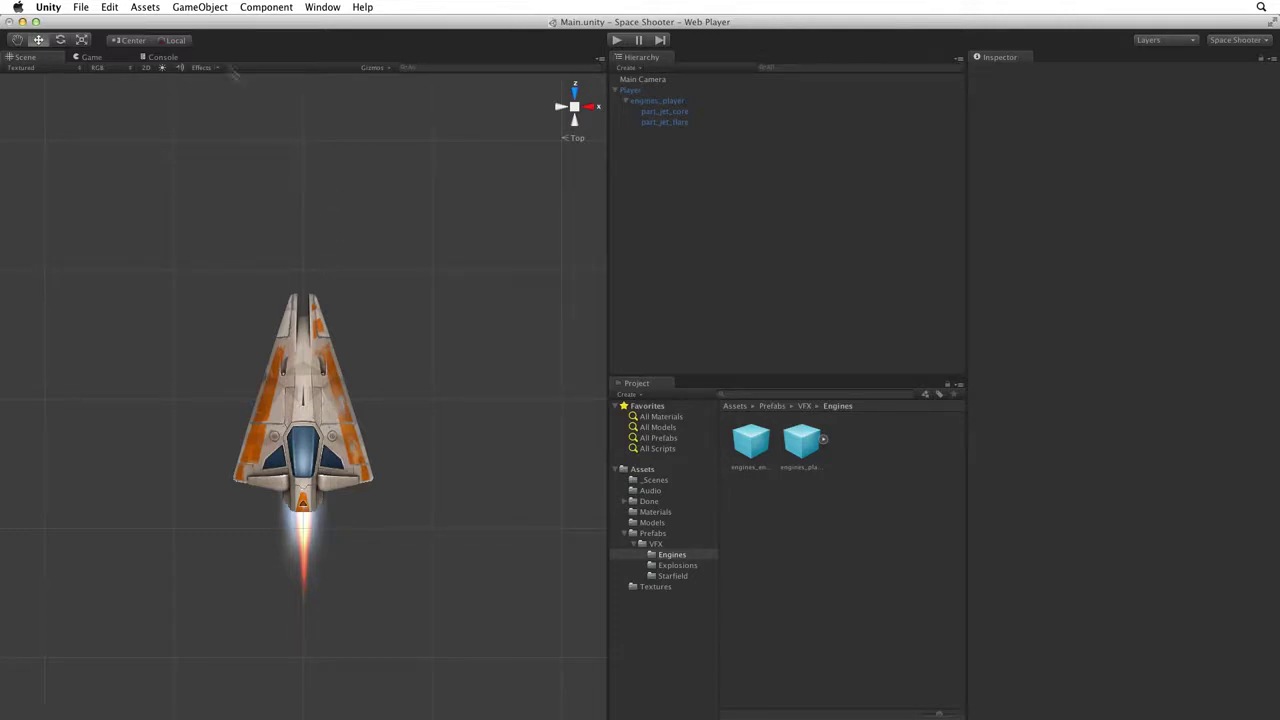
- Check how the ship appears through the game camera, return to the scene, and collapse the Player hierarchy
{"action": "left_click", "coordinate": [96, 57]}
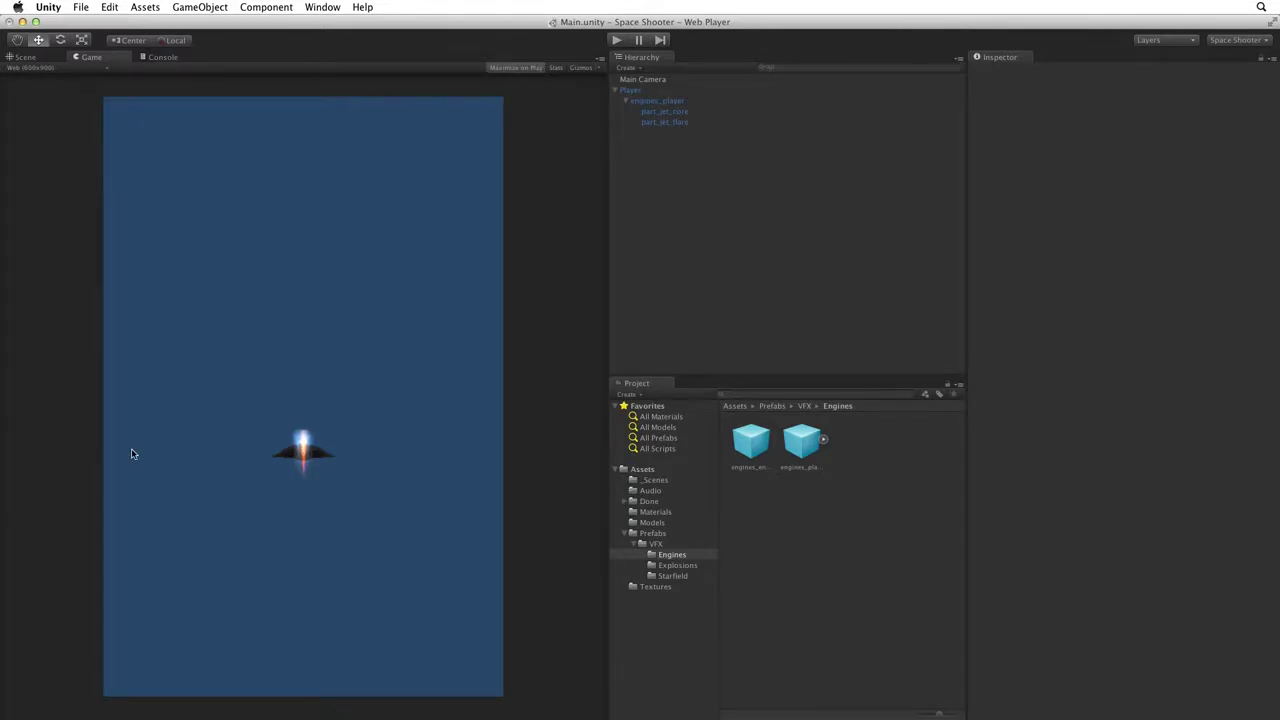
{"action": "key", "text": "super+1"}
{"action": "left_click", "coordinate": [625, 101]}
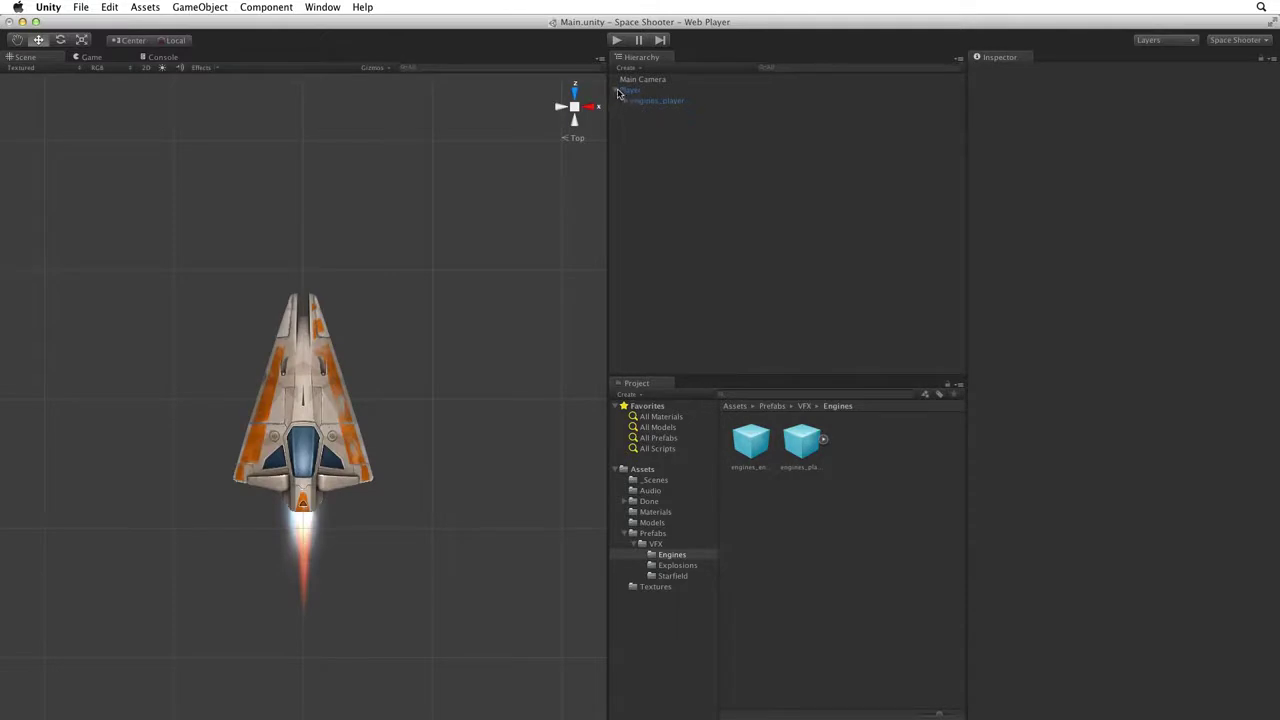
{"action": "left_click", "coordinate": [616, 91]}
- Reset the Main Camera's transform
{"action": "left_click", "coordinate": [643, 79]}
{"action": "left_click_drag", "start_coordinate": [362, 470], "coordinate": [332, 528], "text": "alt"}
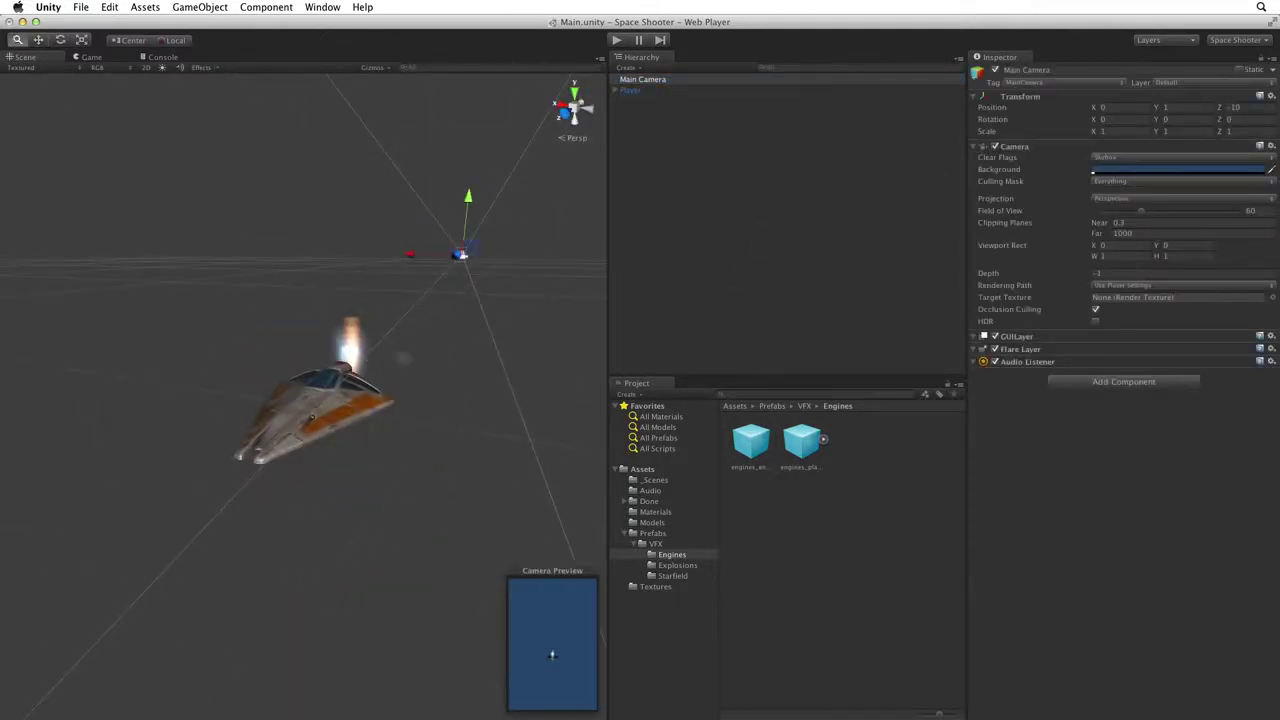
{"action": "right_click_drag", "start_coordinate": [332, 528], "coordinate": [300, 500], "text": "alt"}
{"action": "left_click_drag", "start_coordinate": [300, 500], "coordinate": [250, 505], "text": "alt"}
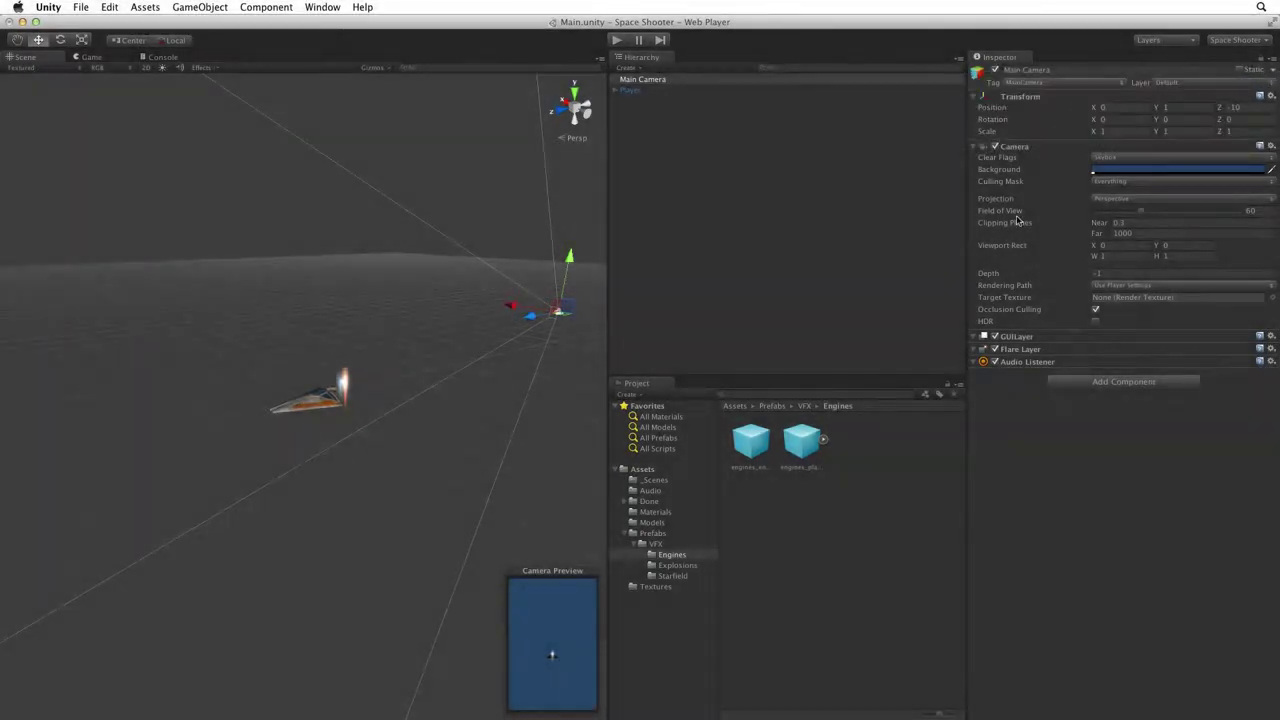
{"action": "left_click", "coordinate": [1270, 96]}
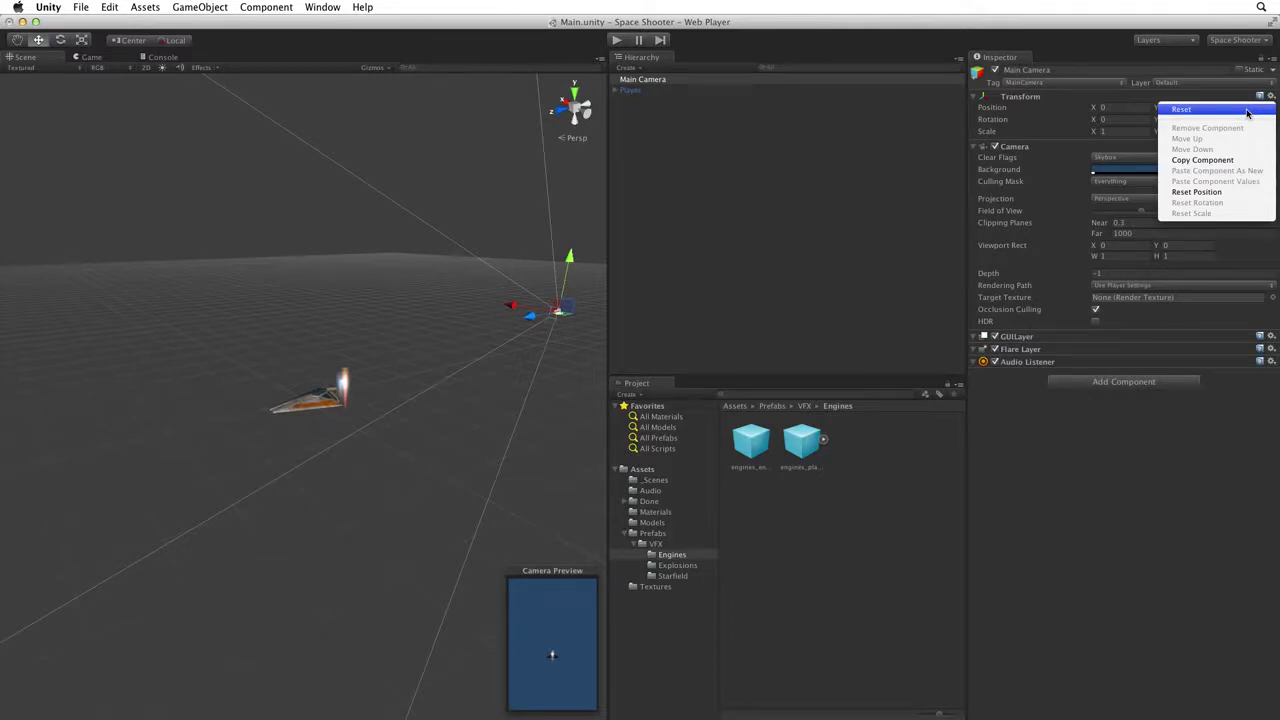
{"action": "left_click", "coordinate": [1247, 110]}
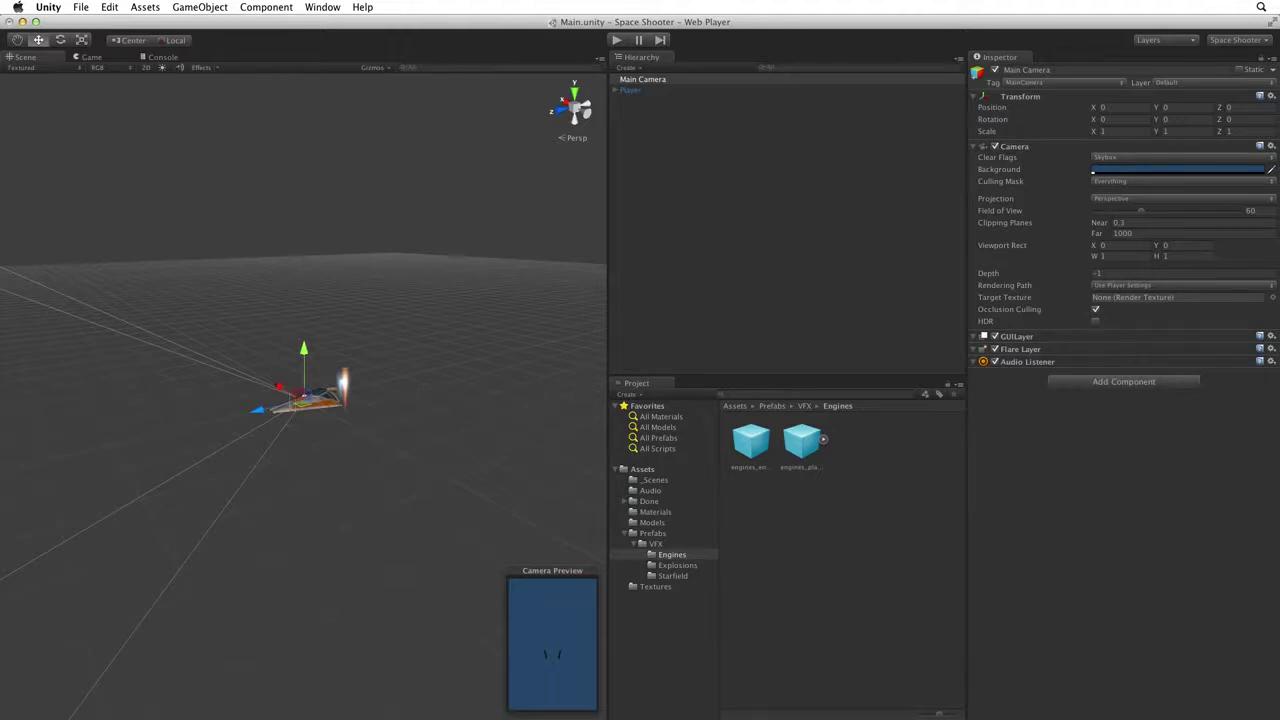
- Set the Main Camera's X rotation to 90 and raise it above the ship to a Y position of 10
{"action": "left_click", "coordinate": [1102, 119]}
{"action": "type", "text": "90"}
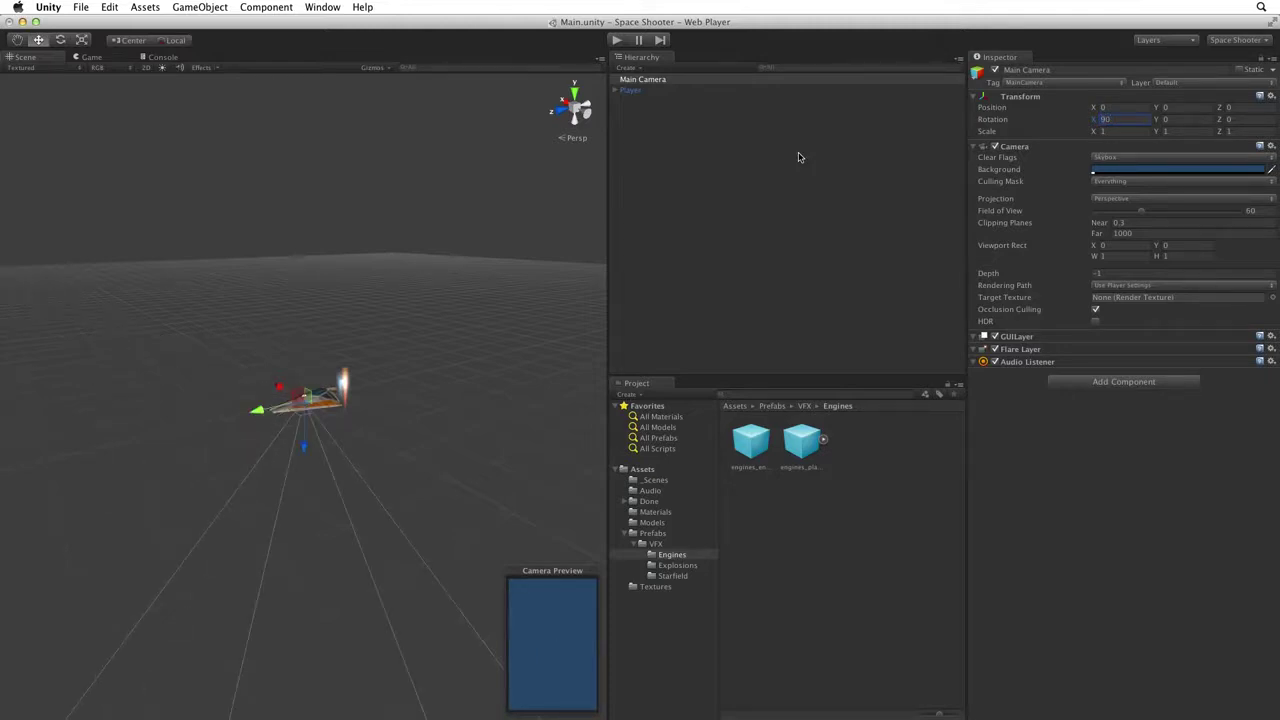
{"action": "left_click", "coordinate": [307, 448]}
{"action": "left_click_drag", "start_coordinate": [307, 448], "coordinate": [314, 210]}
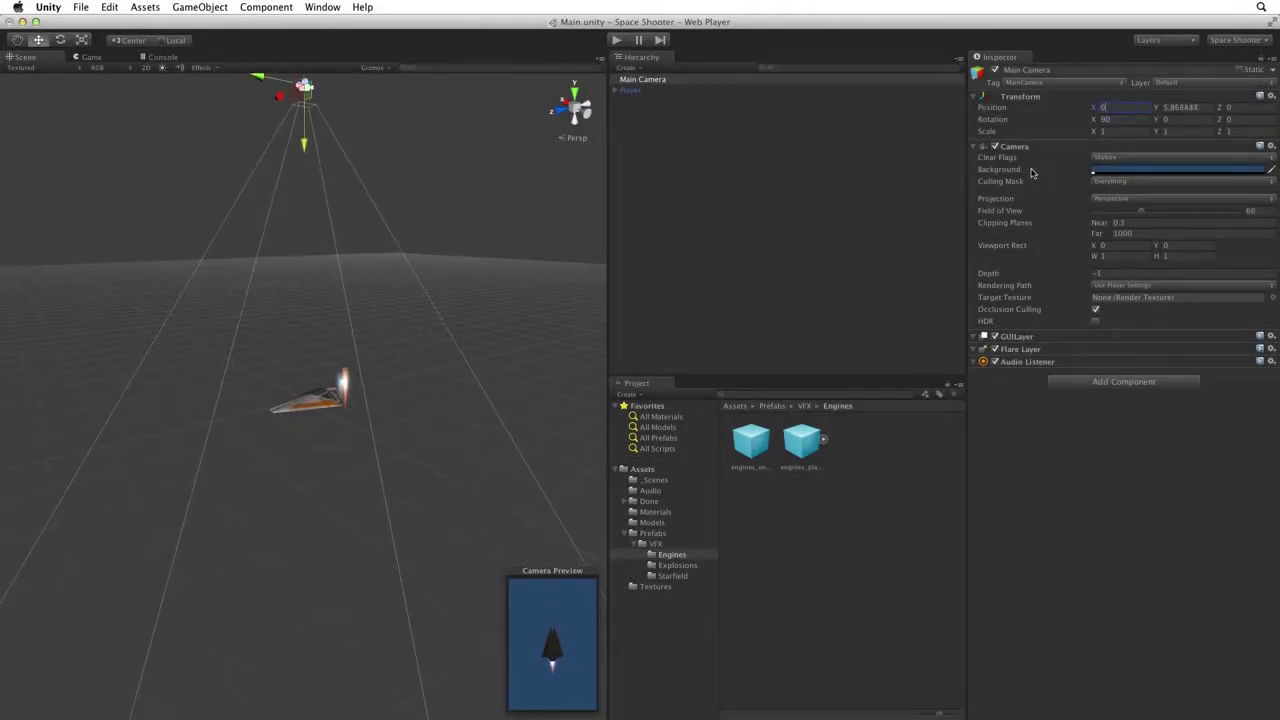
{"action": "key", "text": "Tab"}
{"action": "type", "text": "10"}
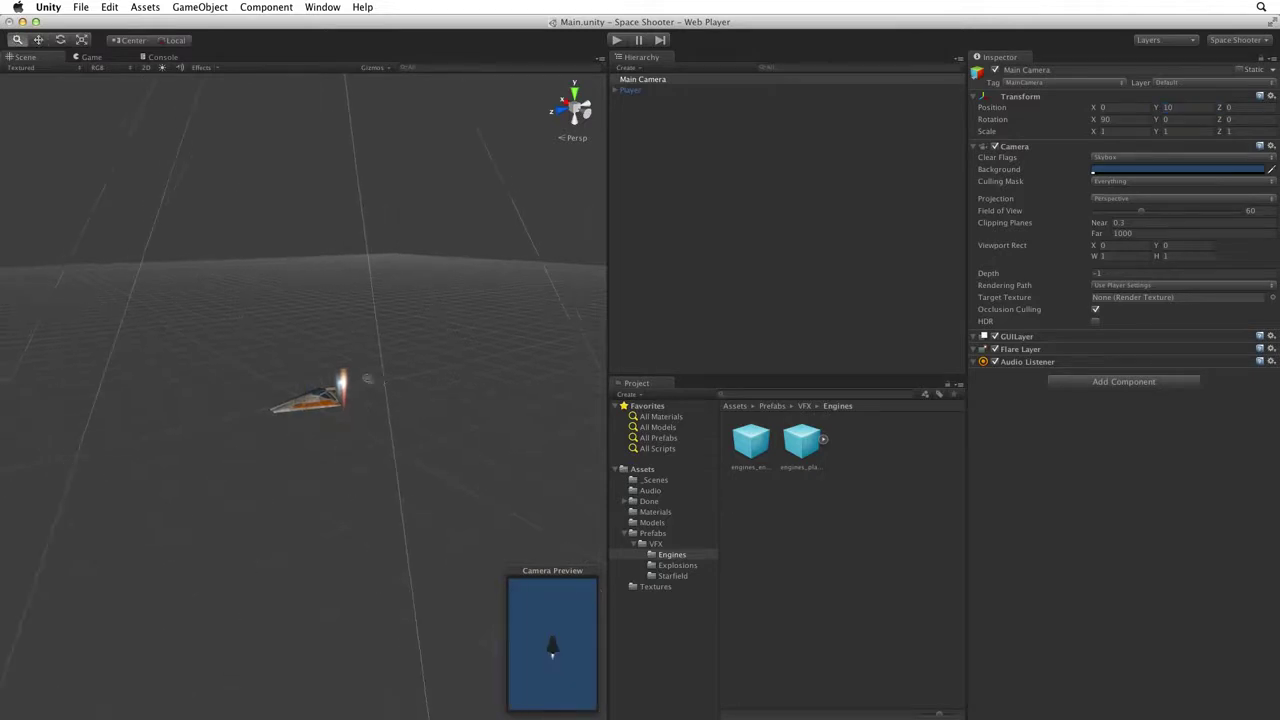
{"action": "right_click_drag", "start_coordinate": [250, 382], "coordinate": [72, 384], "text": "alt"}
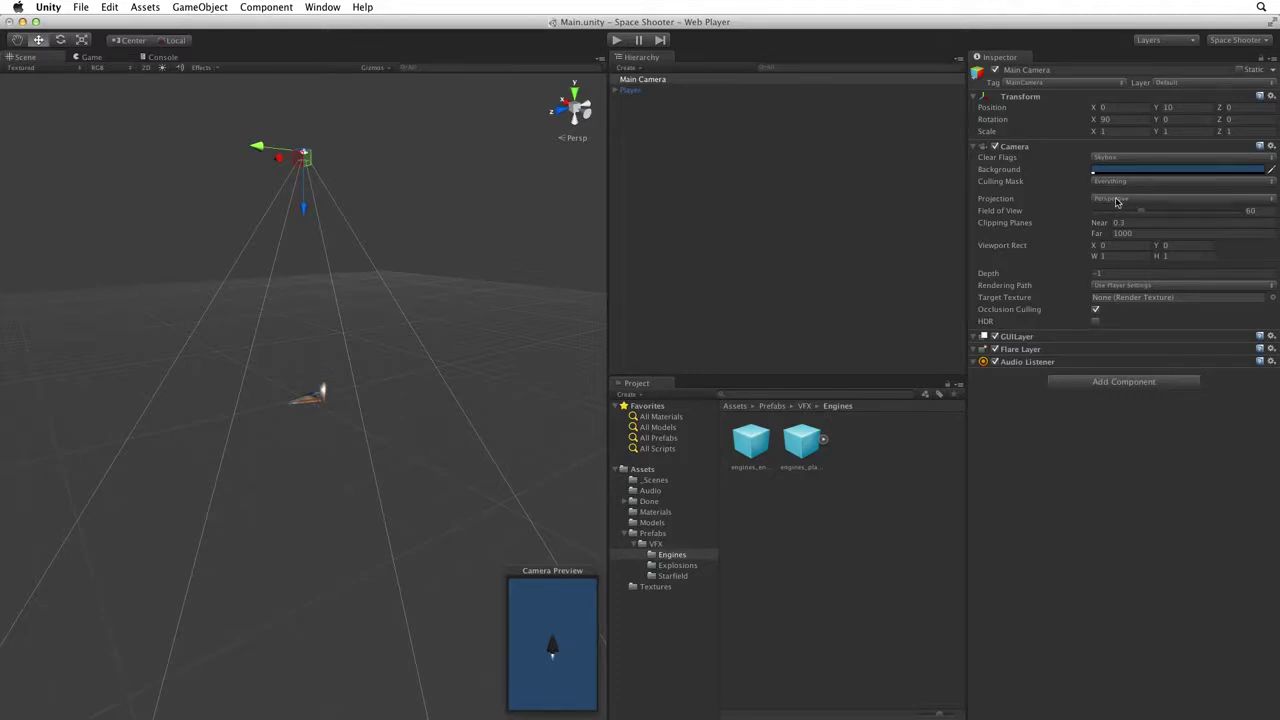
- Change the Main Camera's projection to Orthographic and set its size to 10
{"action": "left_click", "coordinate": [1117, 201]}
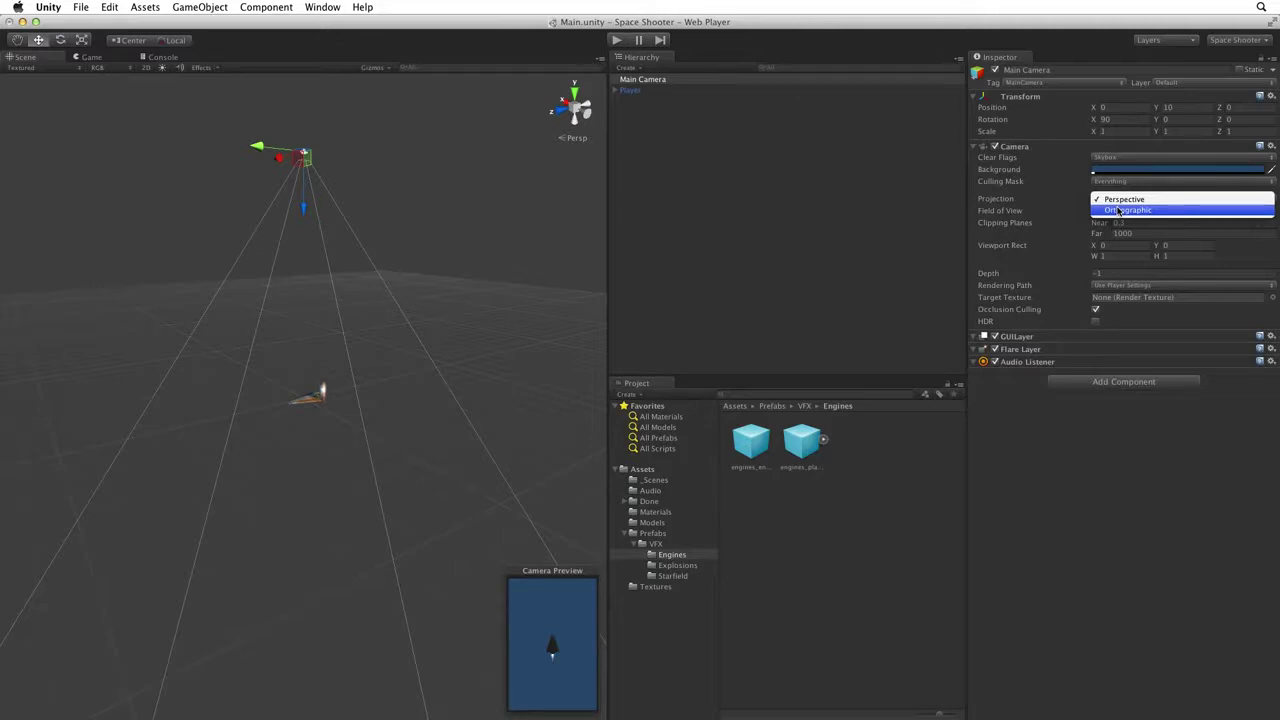
{"action": "left_click", "coordinate": [1196, 212]}
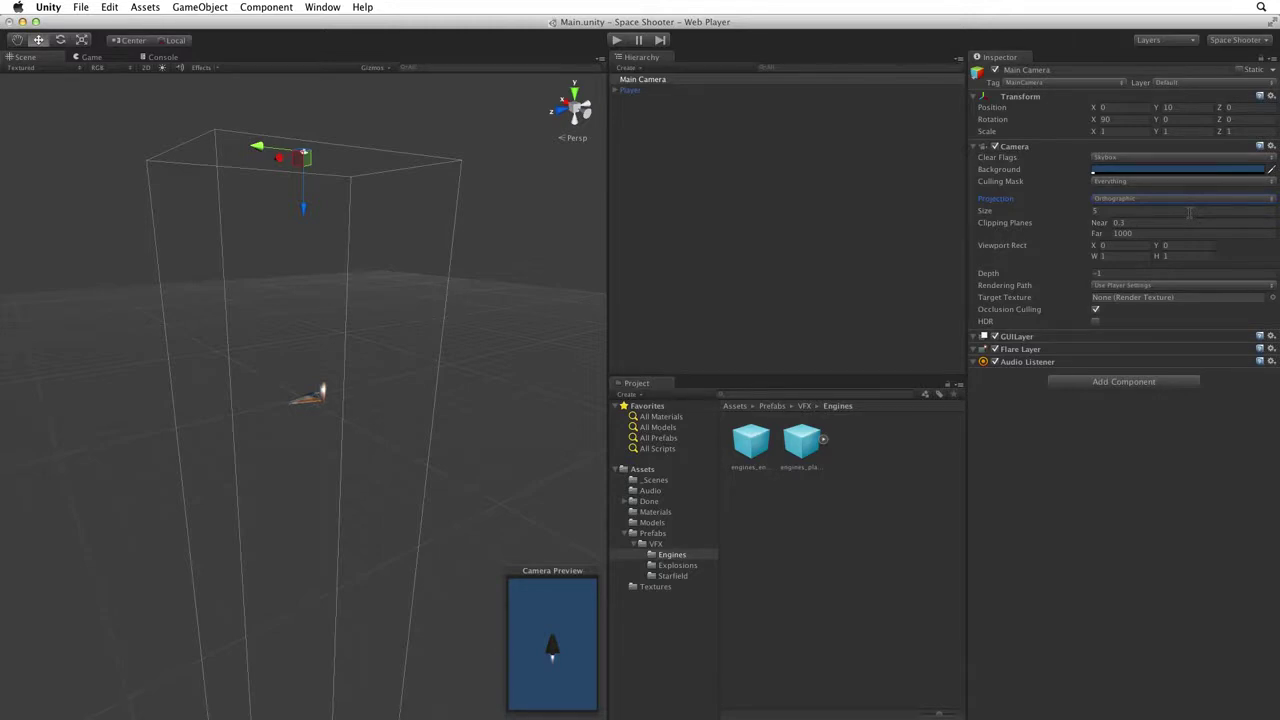
{"action": "left_click", "coordinate": [1190, 211]}
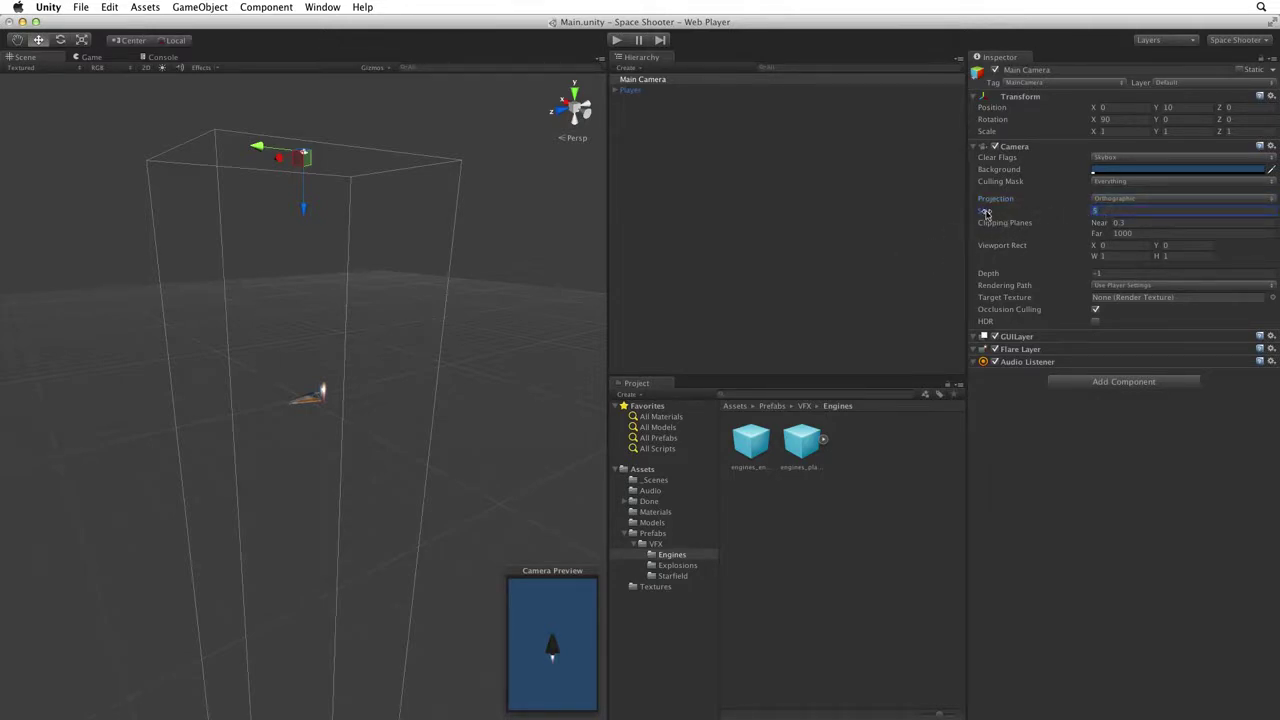
{"action": "left_click_drag", "start_coordinate": [985, 212], "coordinate": [1068, 207]}
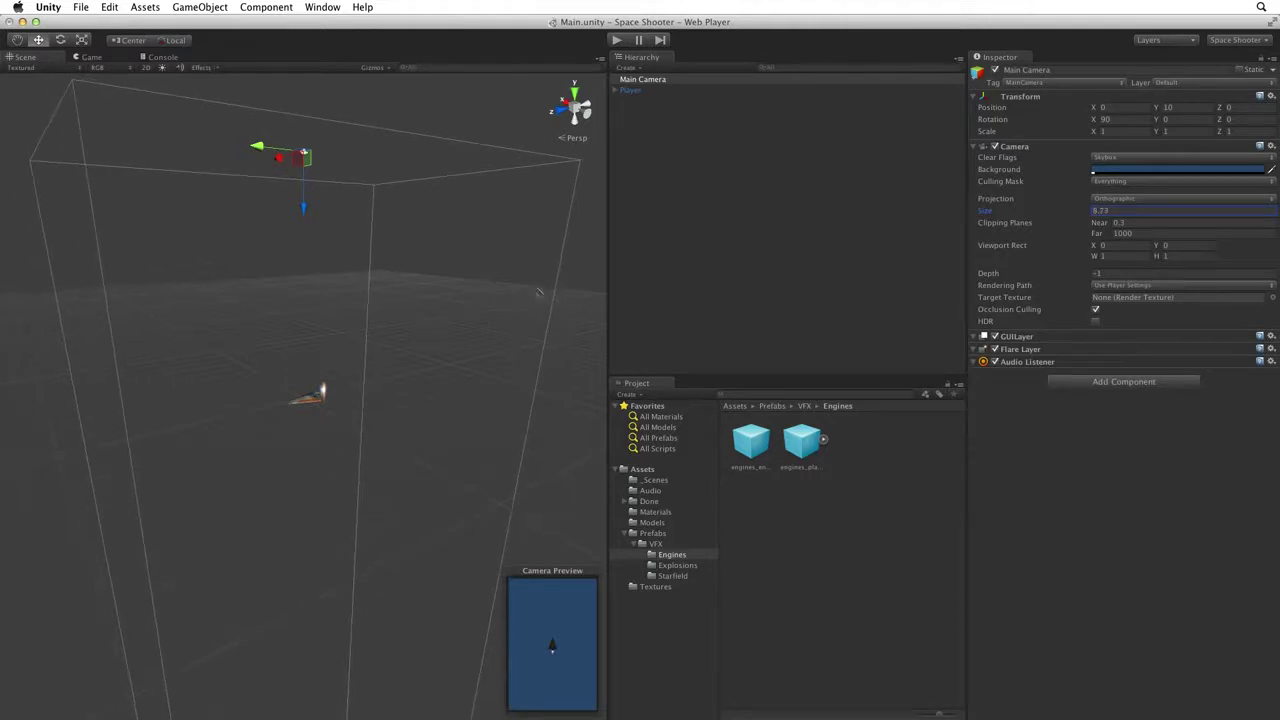
{"action": "left_click", "coordinate": [100, 59]}
{"action": "mouse_move", "coordinate": [983, 213]}
{"action": "left_mouse_down"}
{"action": "mouse_move", "coordinate": [1086, 211]}
{"action": "mouse_move", "coordinate": [944, 212]}
{"action": "mouse_move", "coordinate": [1010, 214]}
{"action": "mouse_move", "coordinate": [992, 214]}
{"action": "left_mouse_up"}
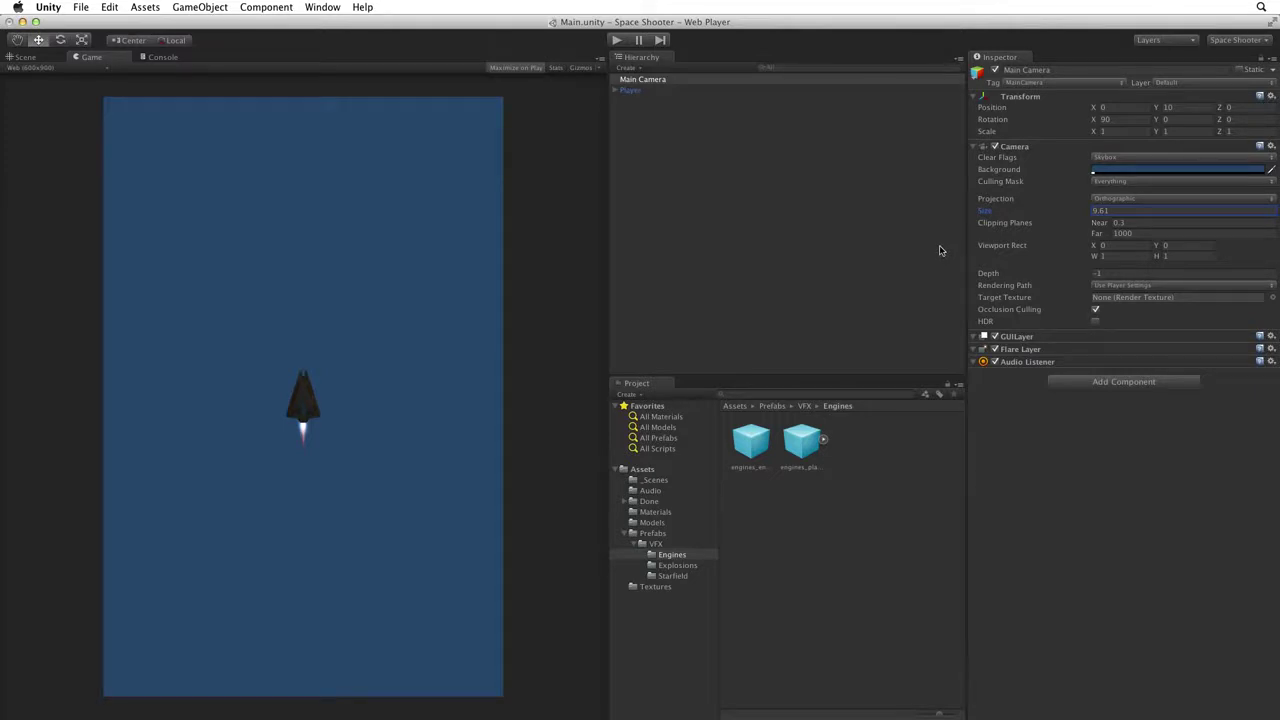
{"action": "left_click", "coordinate": [1100, 211]}
{"action": "type", "text": "10"}
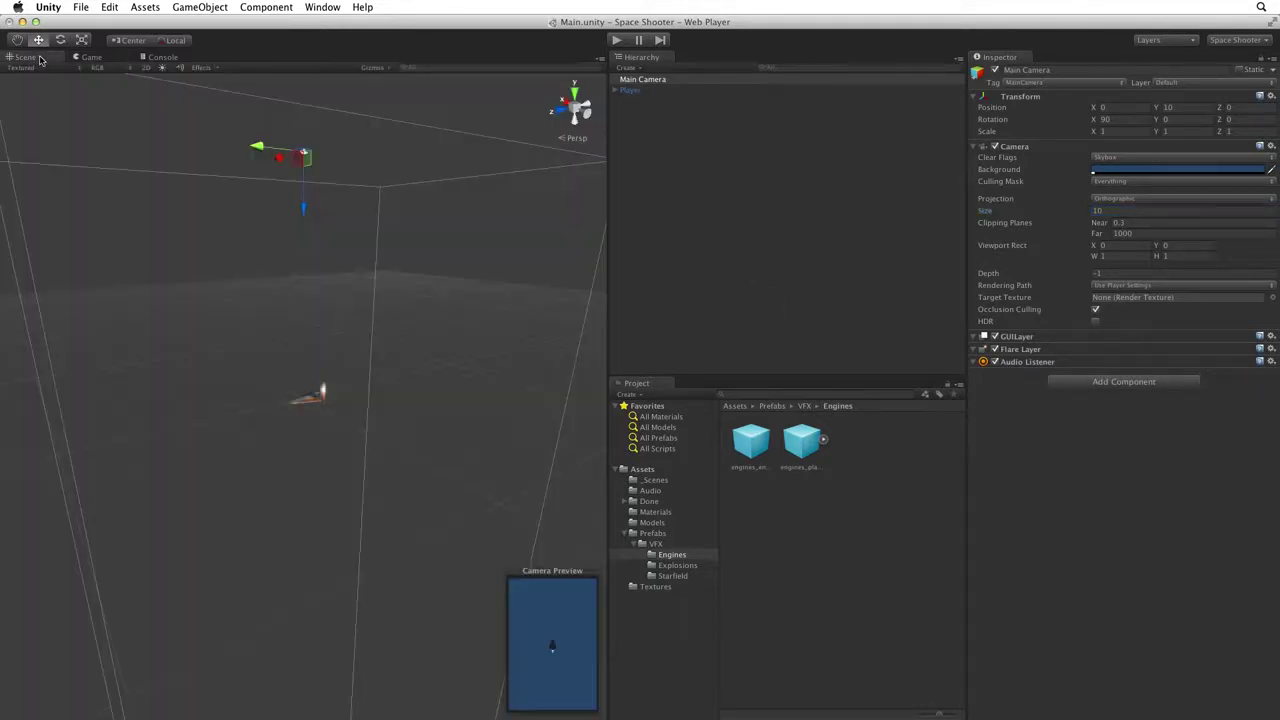
- Try moving the Player ship backward along Z to about -4.4, and return its Z position to 0
{"action": "left_click", "coordinate": [25, 57]}
{"action": "left_click", "coordinate": [312, 395]}
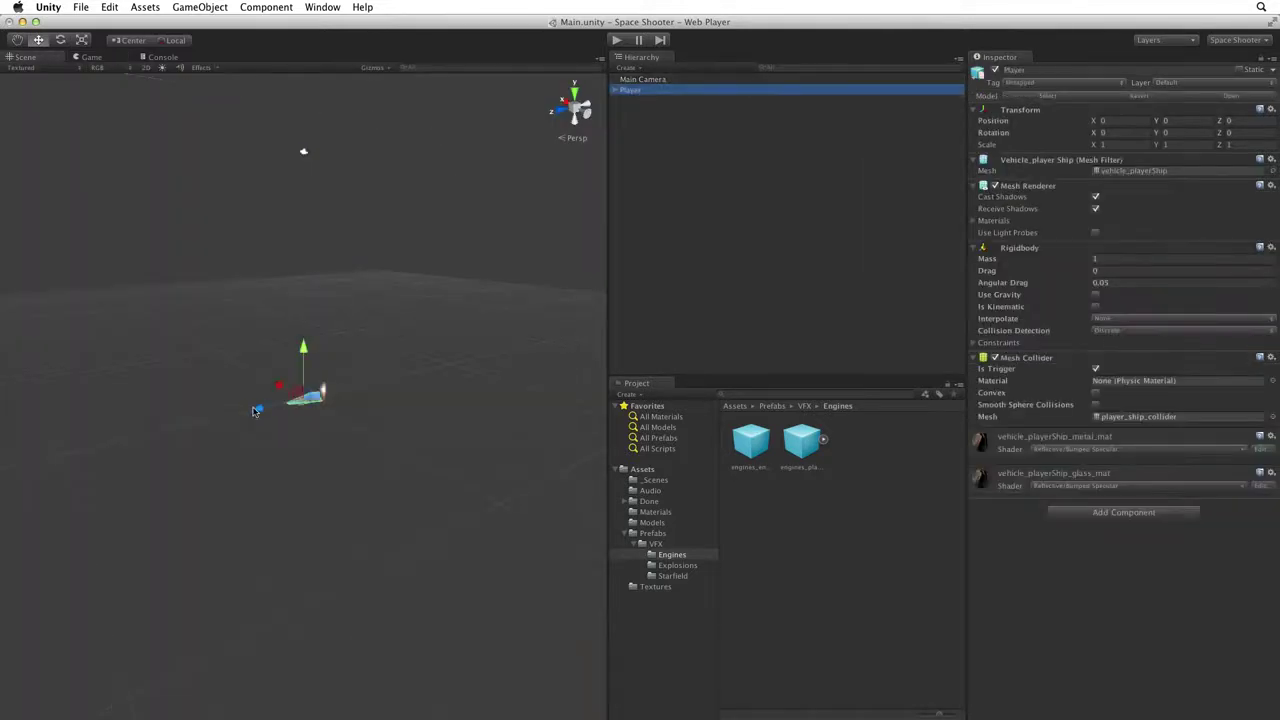
{"action": "left_click_drag", "start_coordinate": [256, 410], "coordinate": [333, 395]}
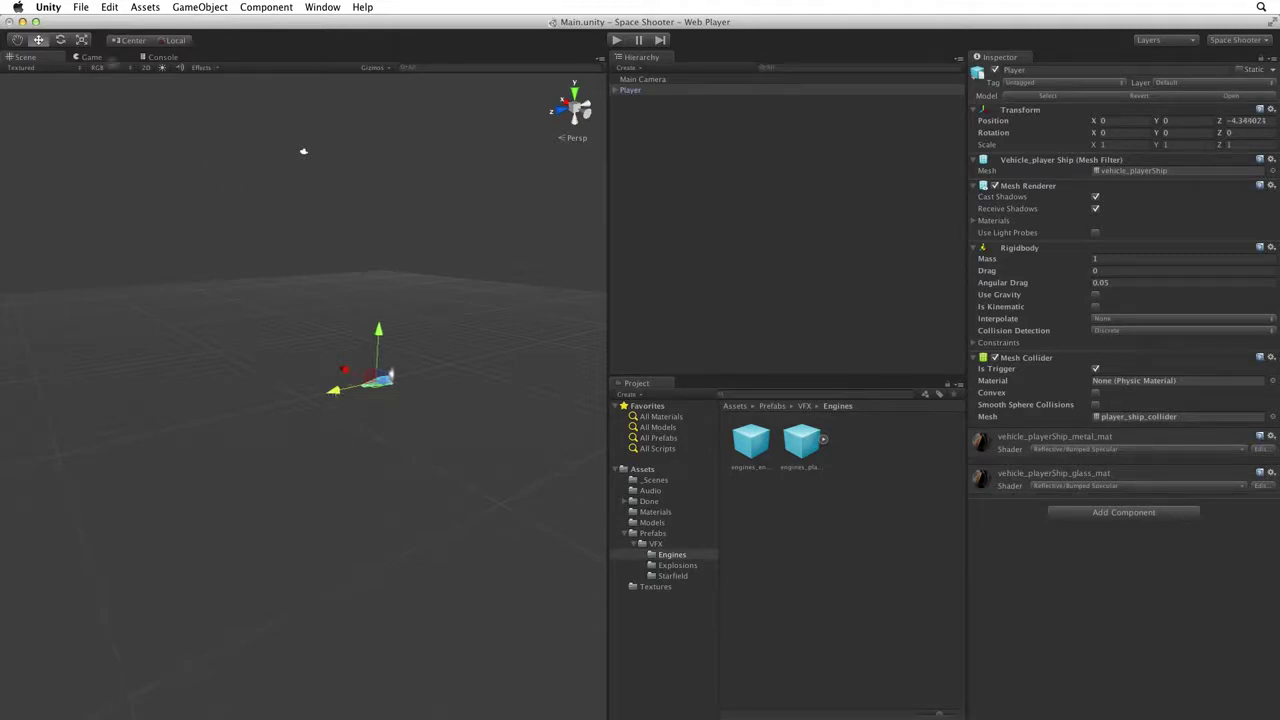
{"action": "left_click", "coordinate": [97, 59]}
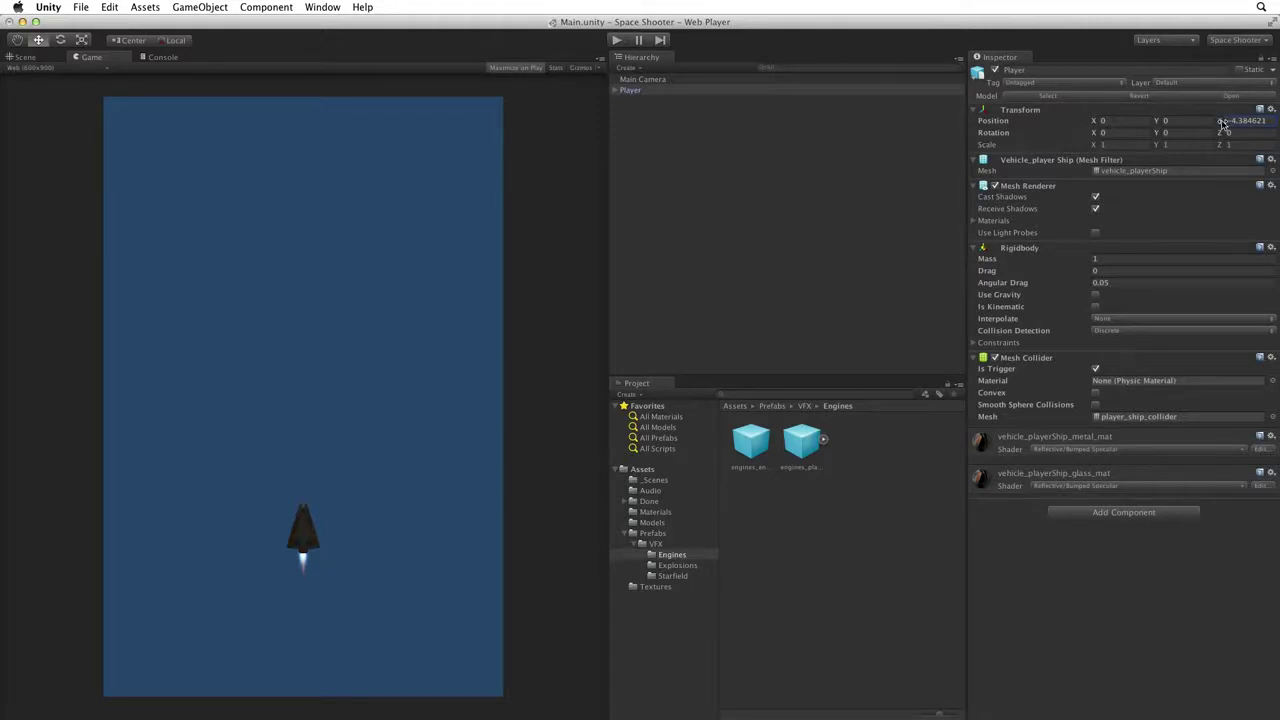
{"action": "mouse_move", "coordinate": [1222, 122]}
{"action": "left_mouse_down"}
{"action": "mouse_move", "coordinate": [1200, 124]}
{"action": "mouse_move", "coordinate": [1214, 122]}
{"action": "left_mouse_up"}
{"action": "type", "text": "0"}
- Set the Main Camera's Z position to 5
{"action": "left_click", "coordinate": [645, 79]}
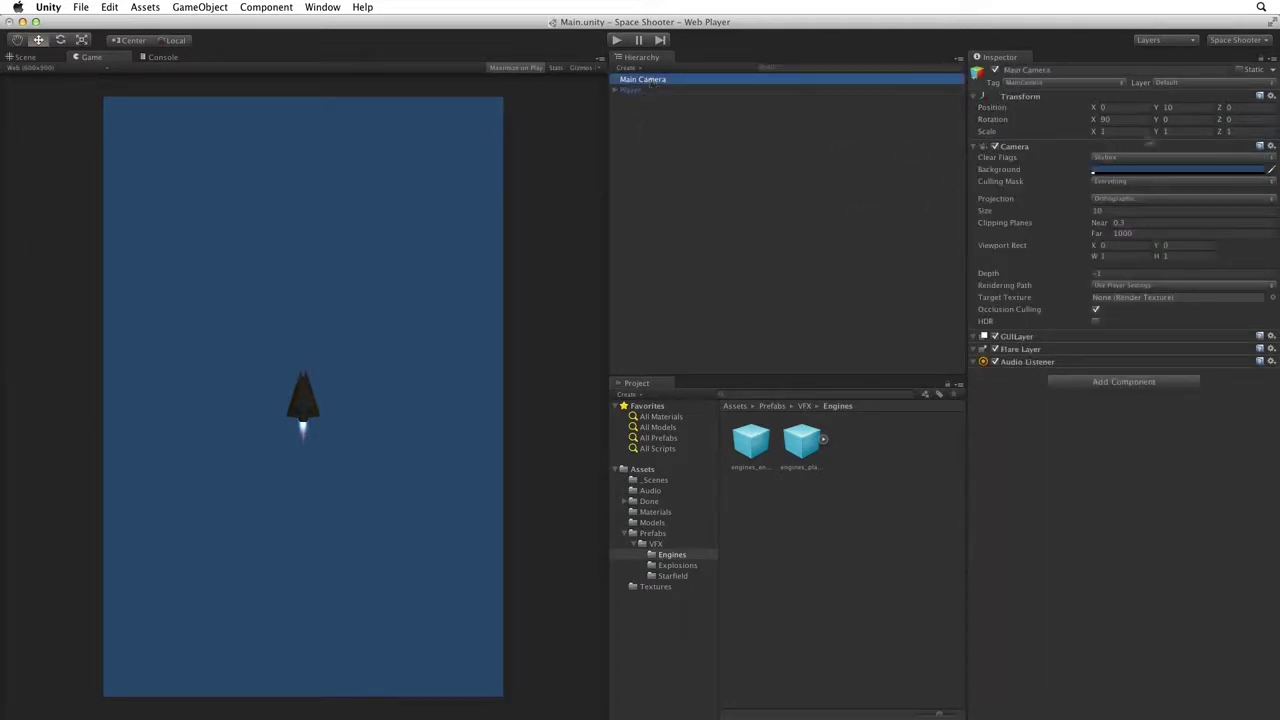
{"action": "left_click", "coordinate": [1224, 108]}
{"action": "left_click_drag", "start_coordinate": [1224, 108], "coordinate": [1278, 110]}
{"action": "left_click_drag", "start_coordinate": [1040, 178], "coordinate": [1030, 182]}
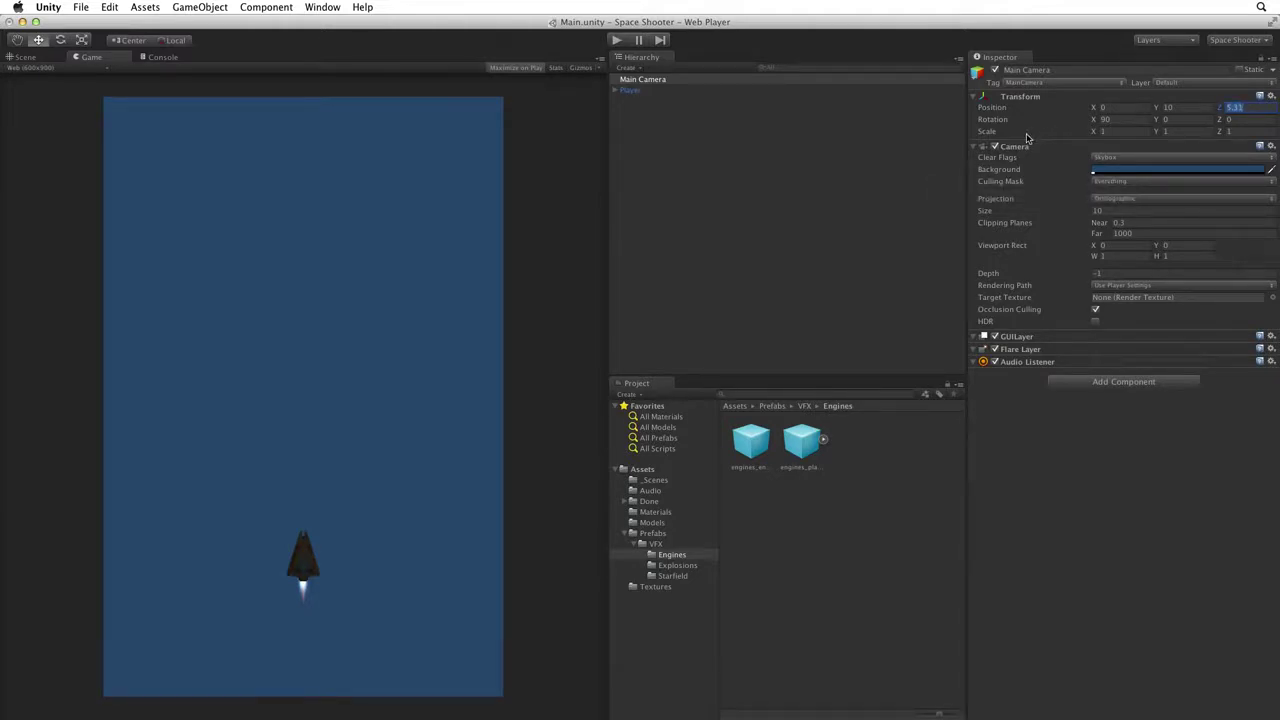
{"action": "type", "text": "5"}
- Set the Main Camera's clear flags to Solid Color and its background color to black
{"action": "left_click", "coordinate": [1116, 158]}
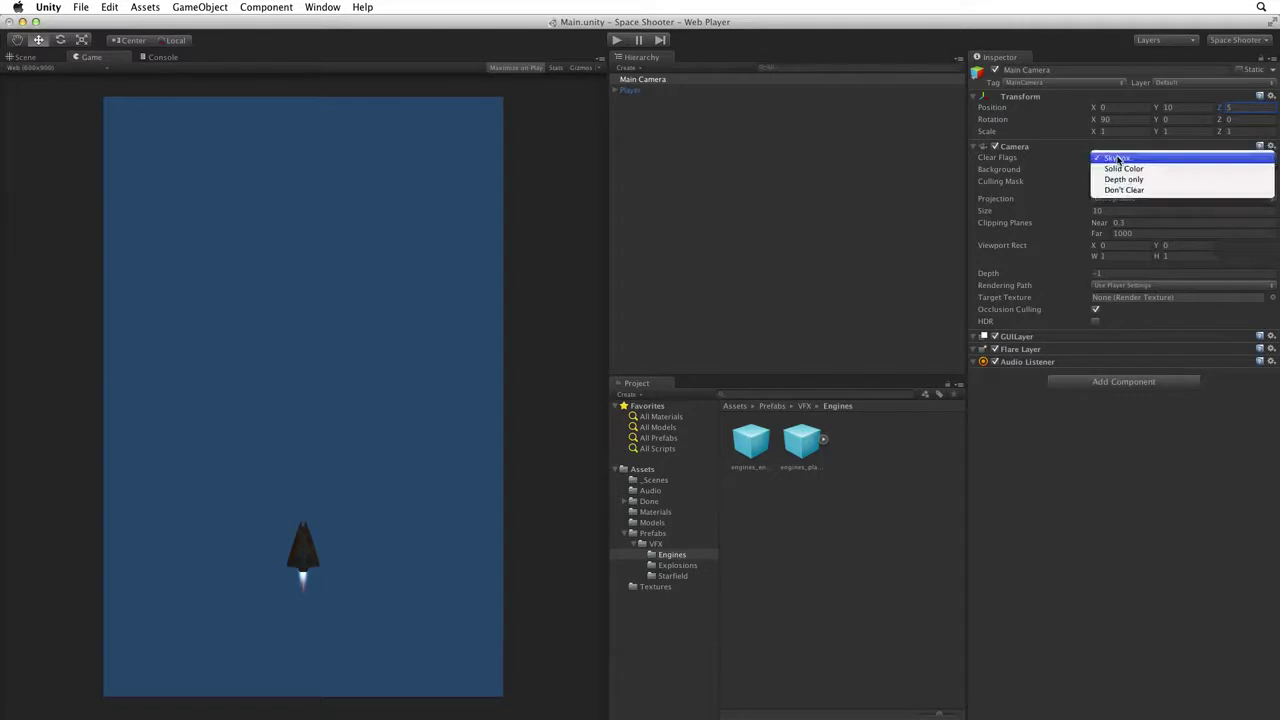
{"action": "left_click", "coordinate": [1180, 169]}
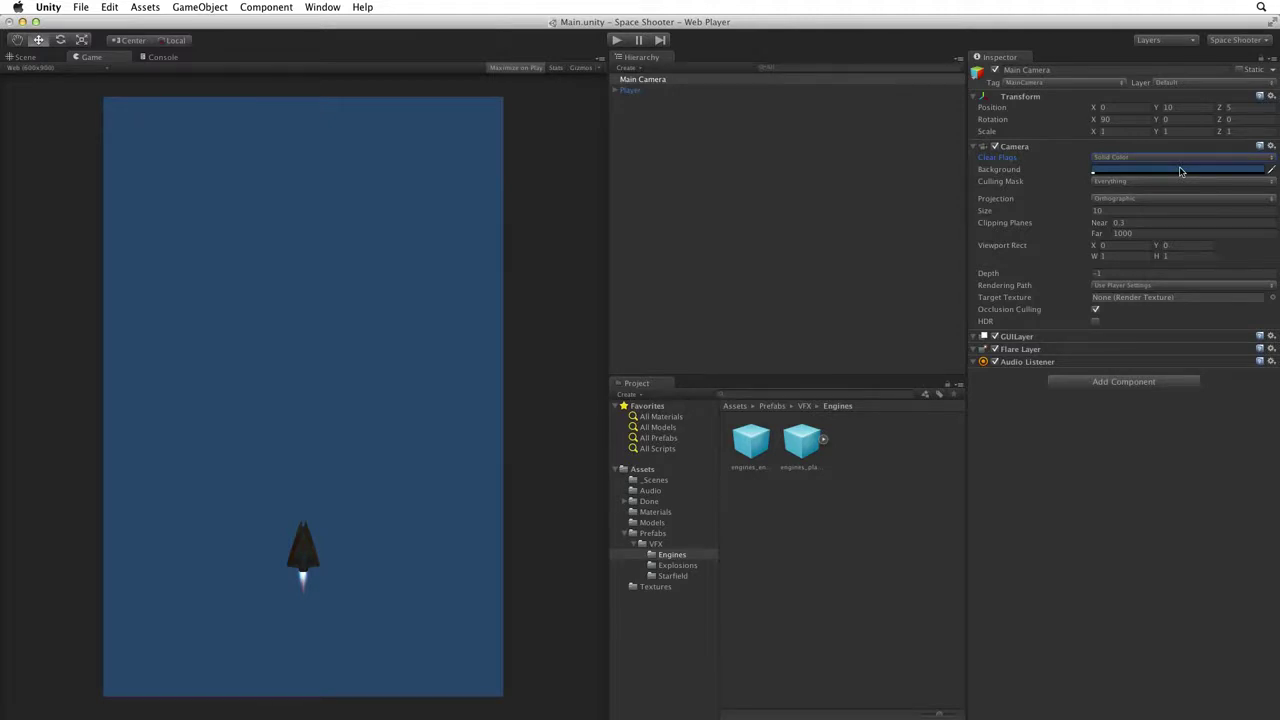
{"action": "left_click", "coordinate": [1190, 171]}
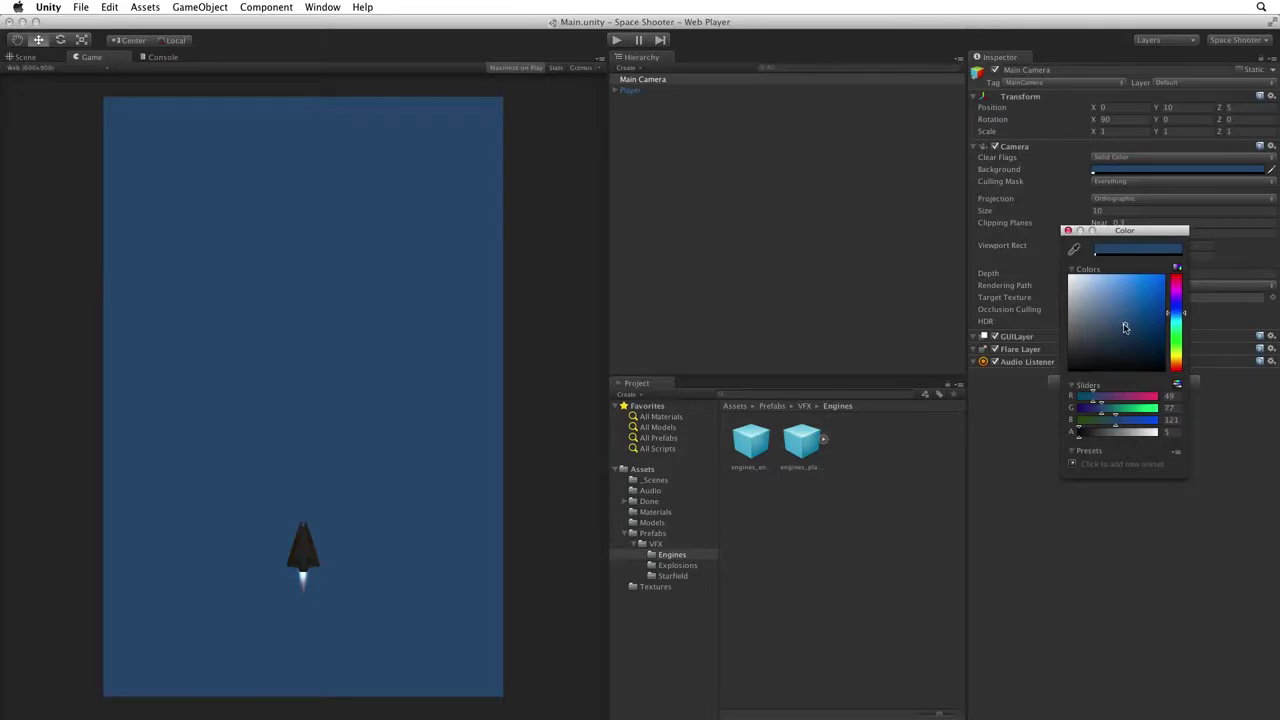
{"action": "left_click_drag", "start_coordinate": [1125, 325], "coordinate": [1045, 398]}
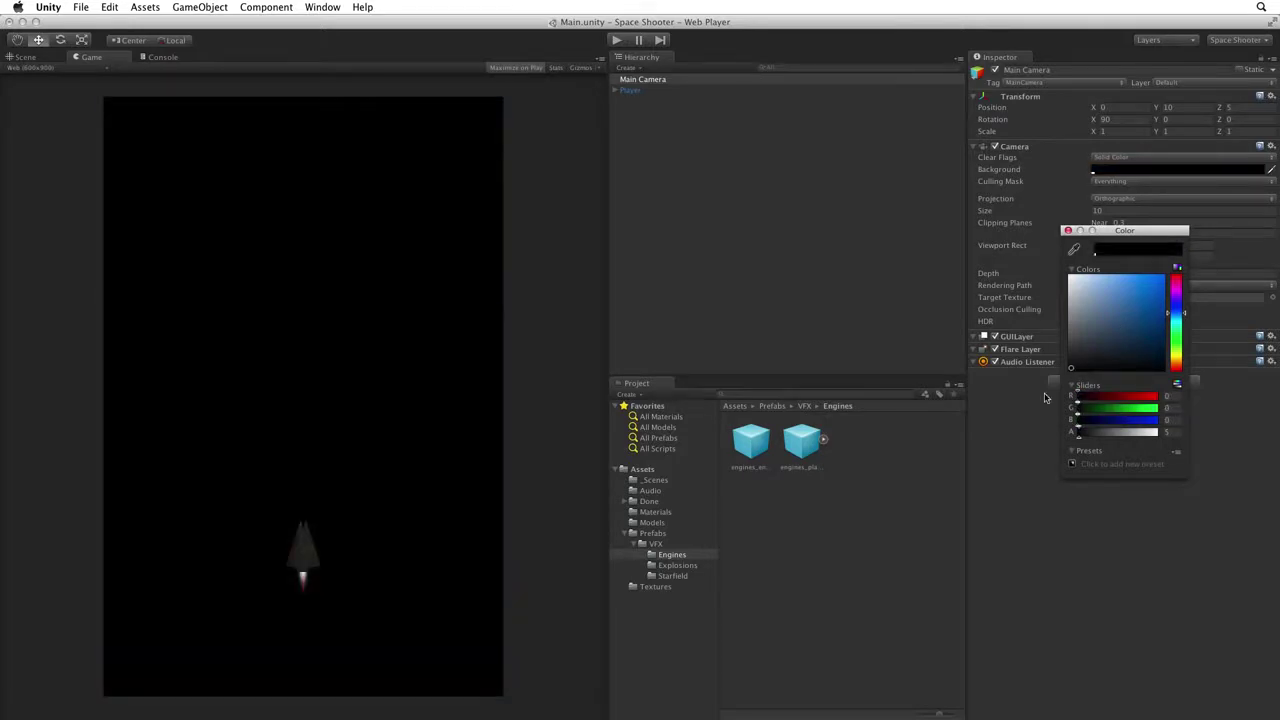
{"action": "left_click", "coordinate": [1067, 231]}
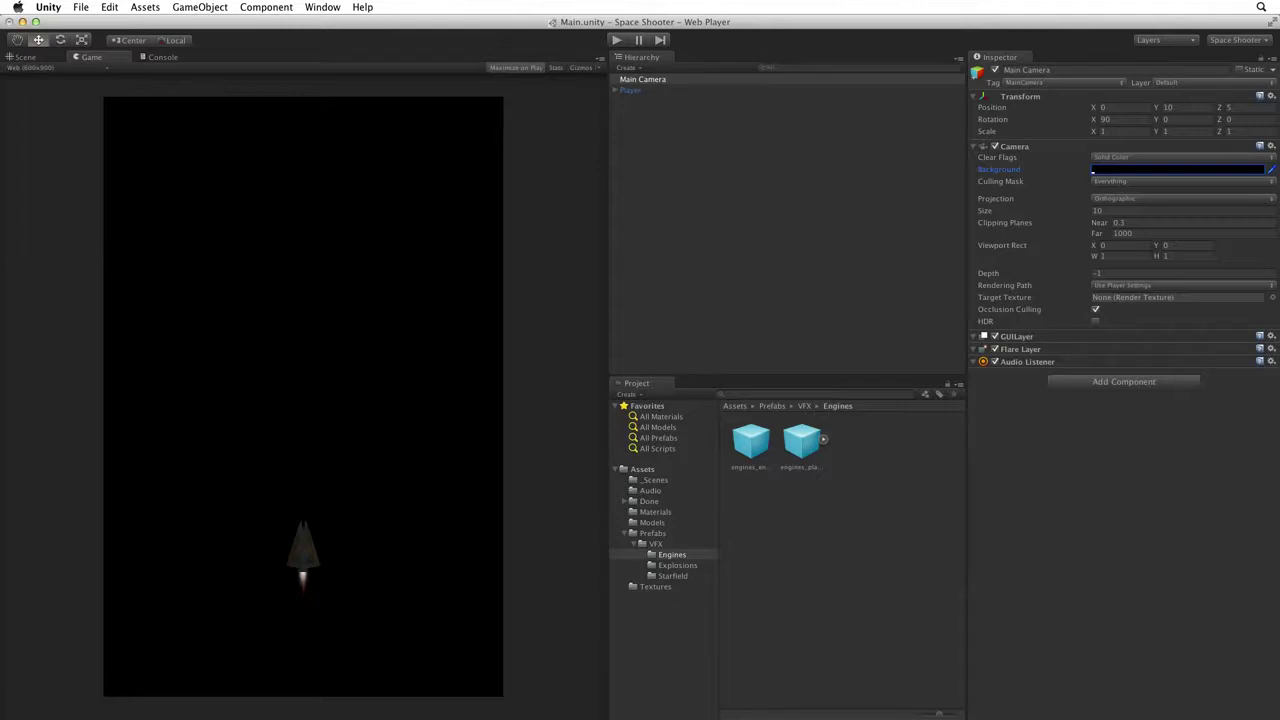
- Set the ambient light in the render settings to black, with RGB 0, 0, 0
{"action": "left_click", "coordinate": [112, 7]}
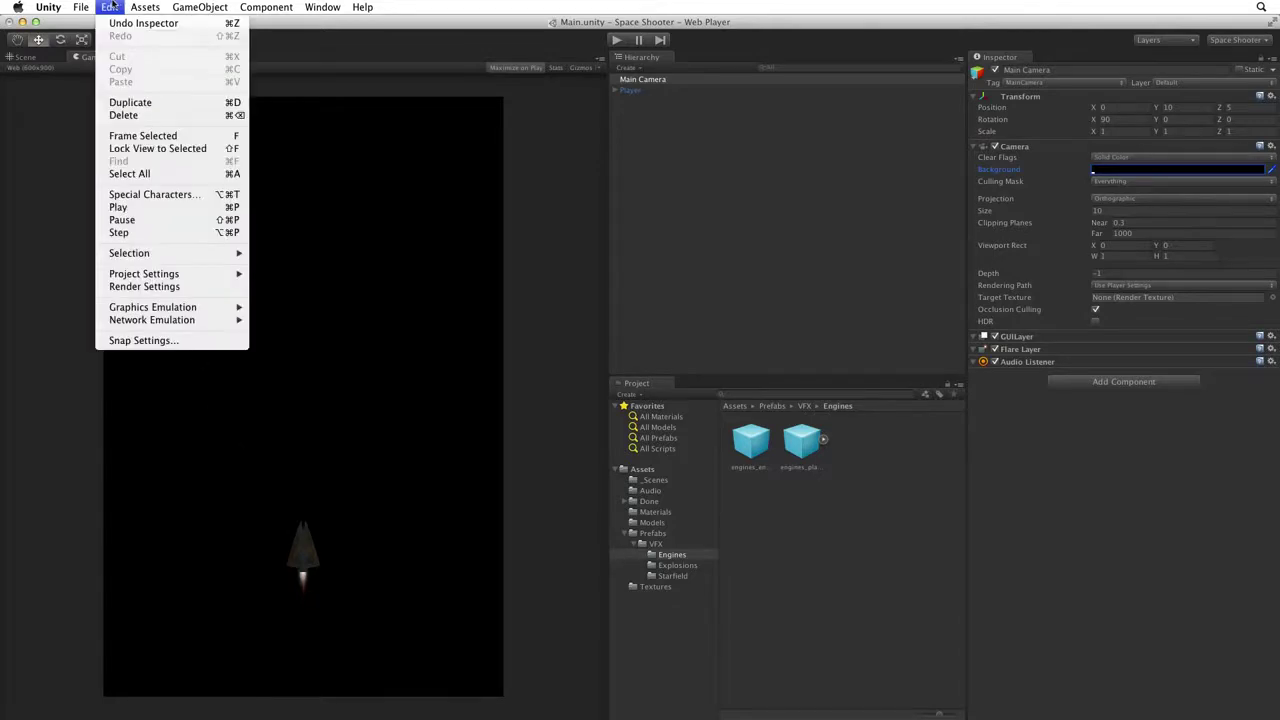
{"action": "left_click", "coordinate": [207, 289]}
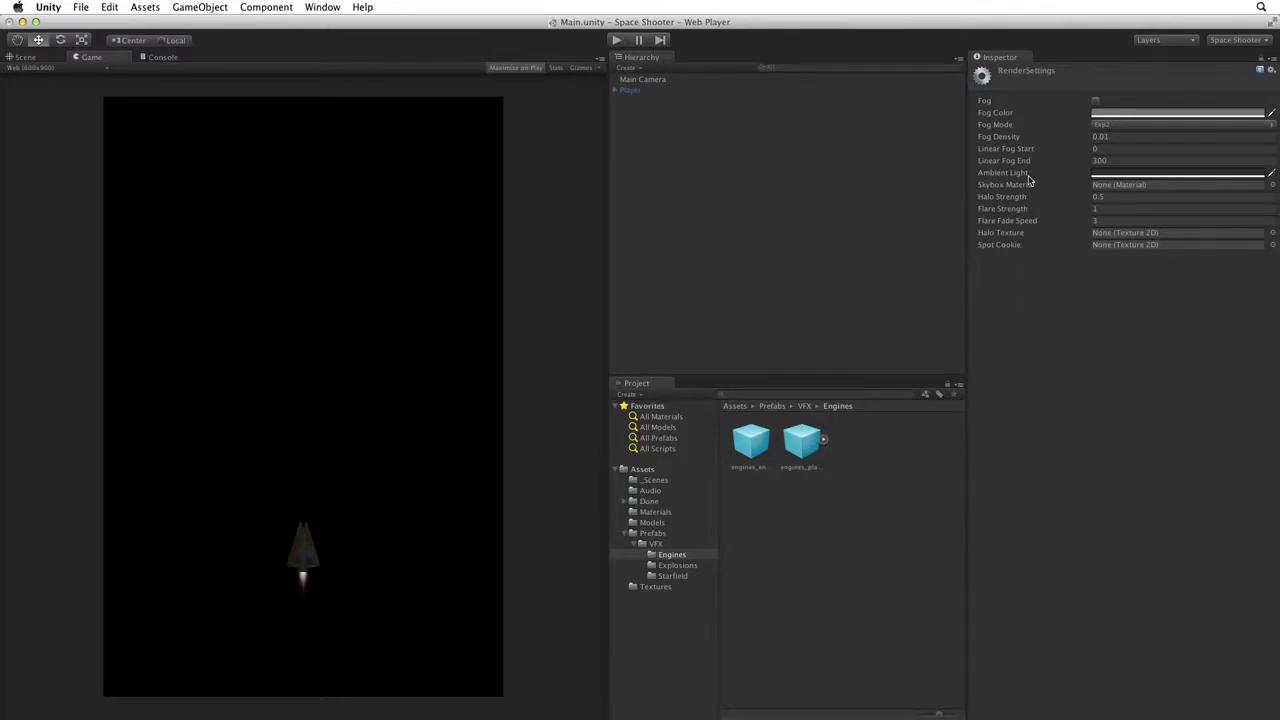
{"action": "left_click", "coordinate": [1129, 177]}
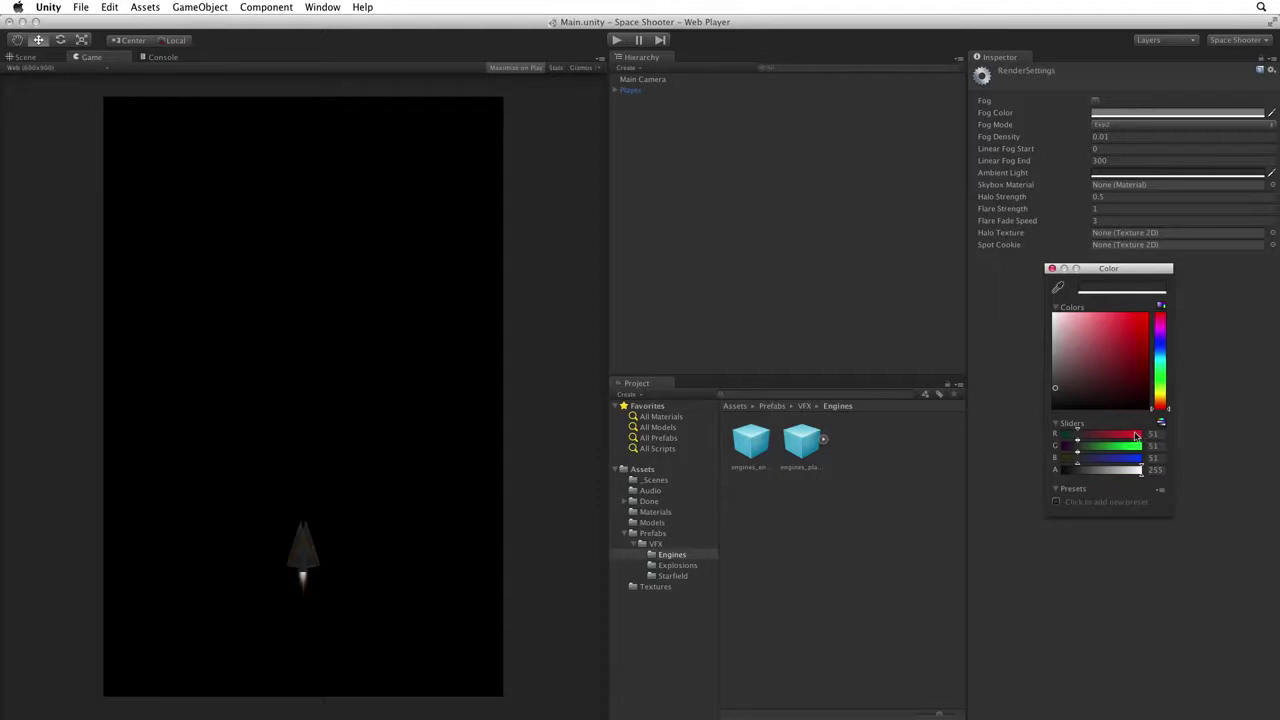
{"action": "left_click_drag", "start_coordinate": [1077, 438], "coordinate": [1185, 457]}
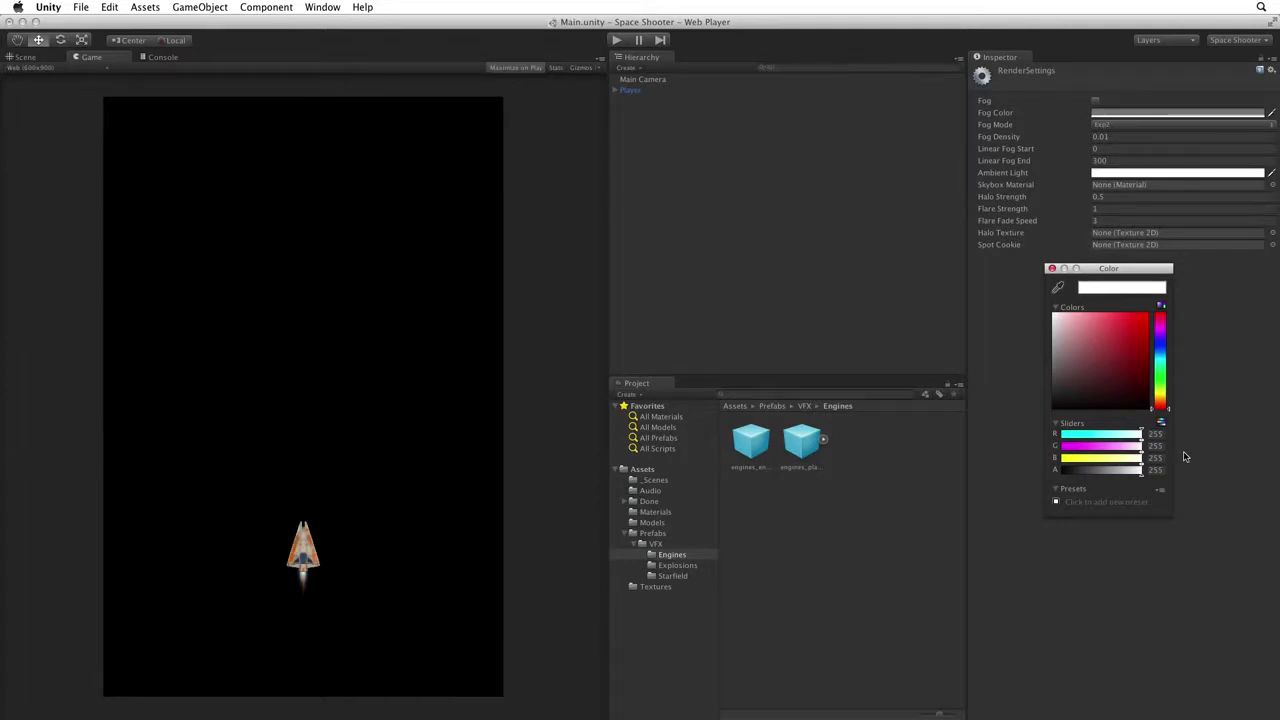
{"action": "left_click_drag", "start_coordinate": [1185, 457], "coordinate": [1014, 460]}
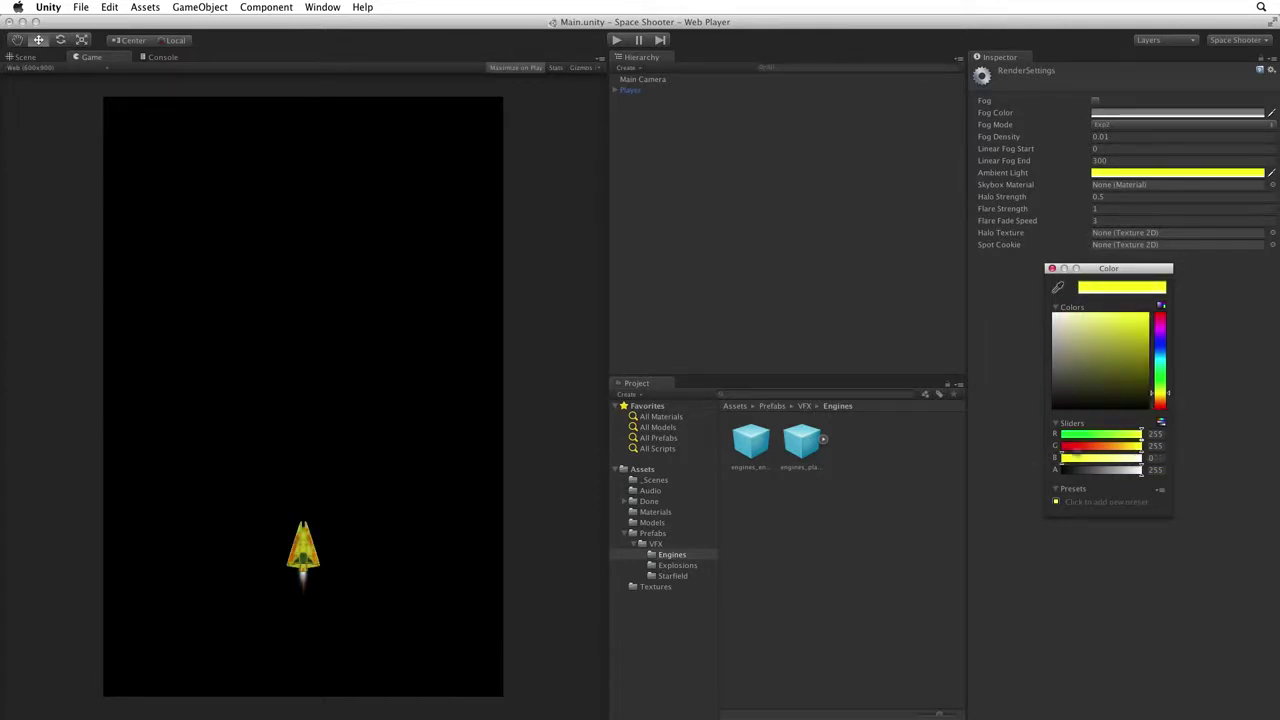
{"action": "left_click_drag", "start_coordinate": [1138, 446], "coordinate": [978, 440]}
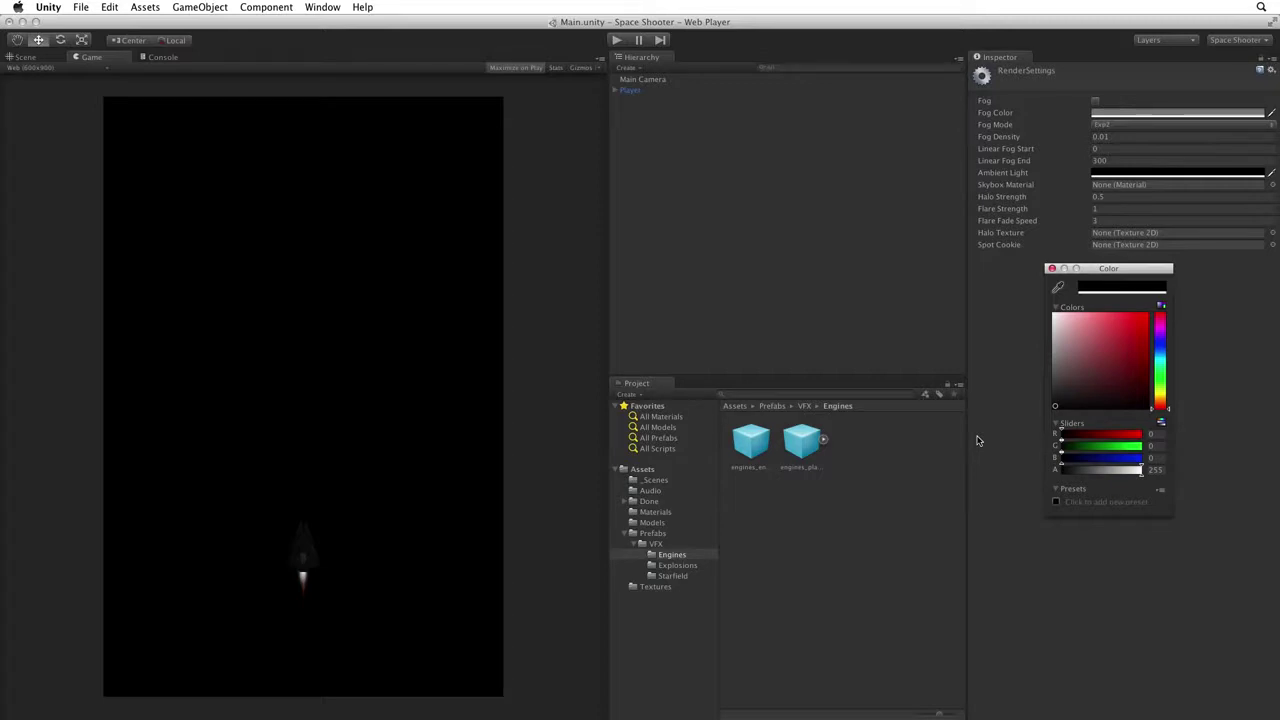
- Add a directional light to the scene
{"action": "left_click", "coordinate": [700, 200]}
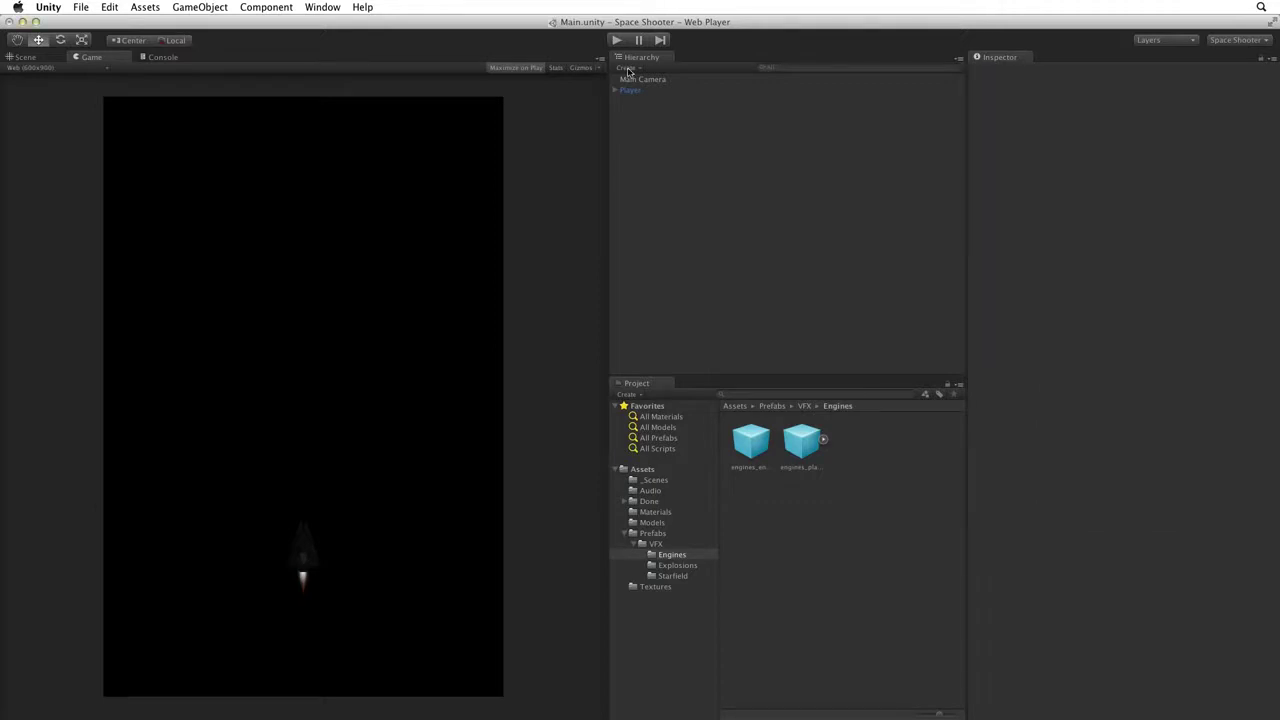
{"action": "left_click", "coordinate": [628, 67]}
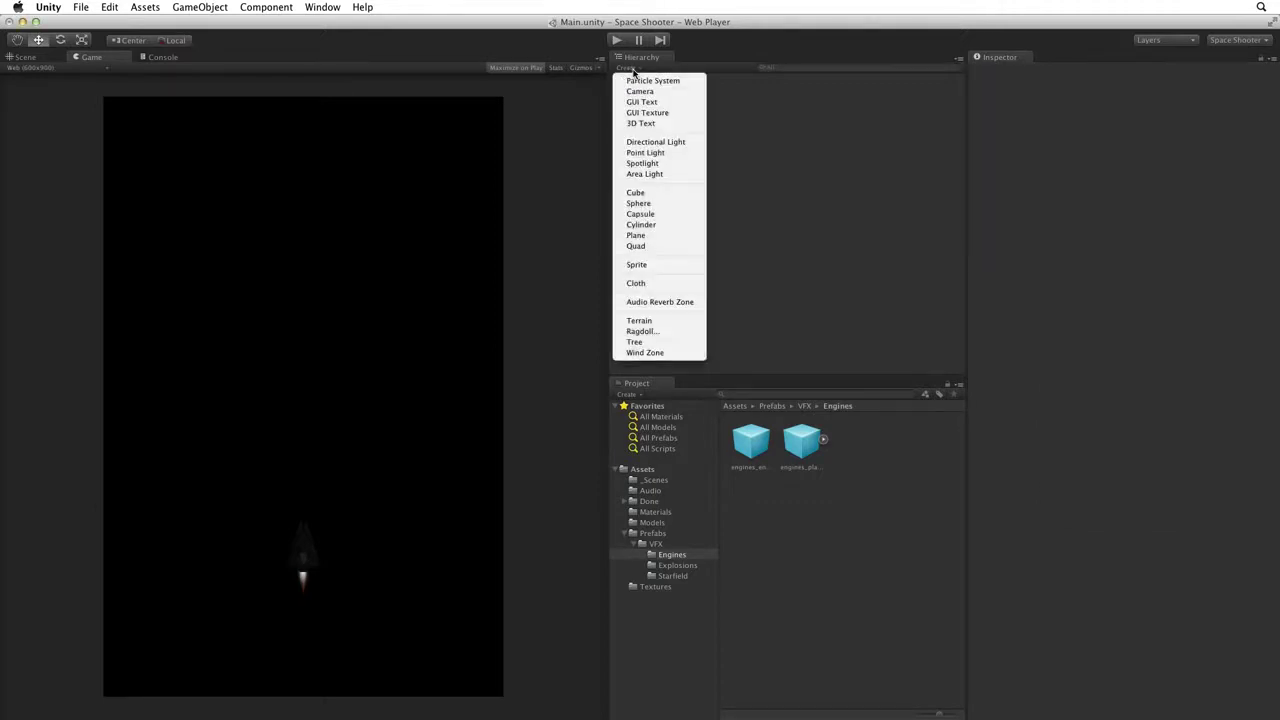
{"action": "left_click", "coordinate": [680, 143]}
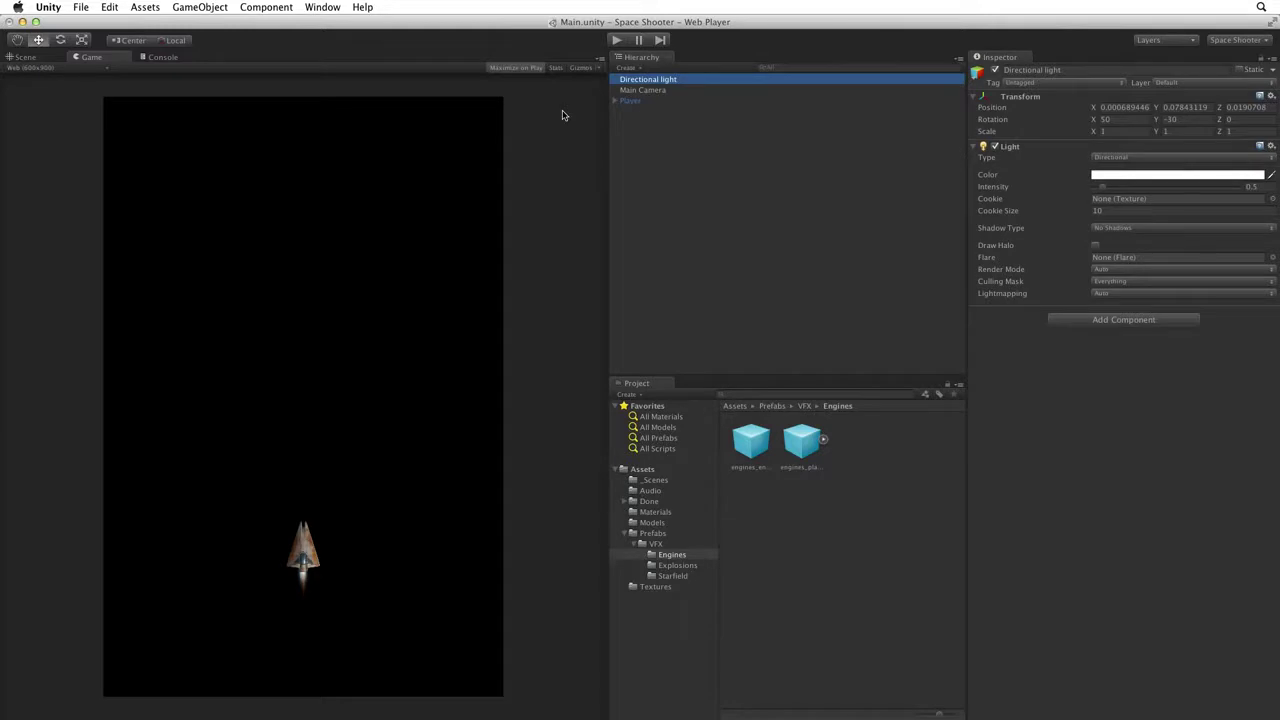
- Rename the directional light to Main Light and reset its position
{"action": "key", "text": "Return"}
{"action": "type", "text": "Main Light"}
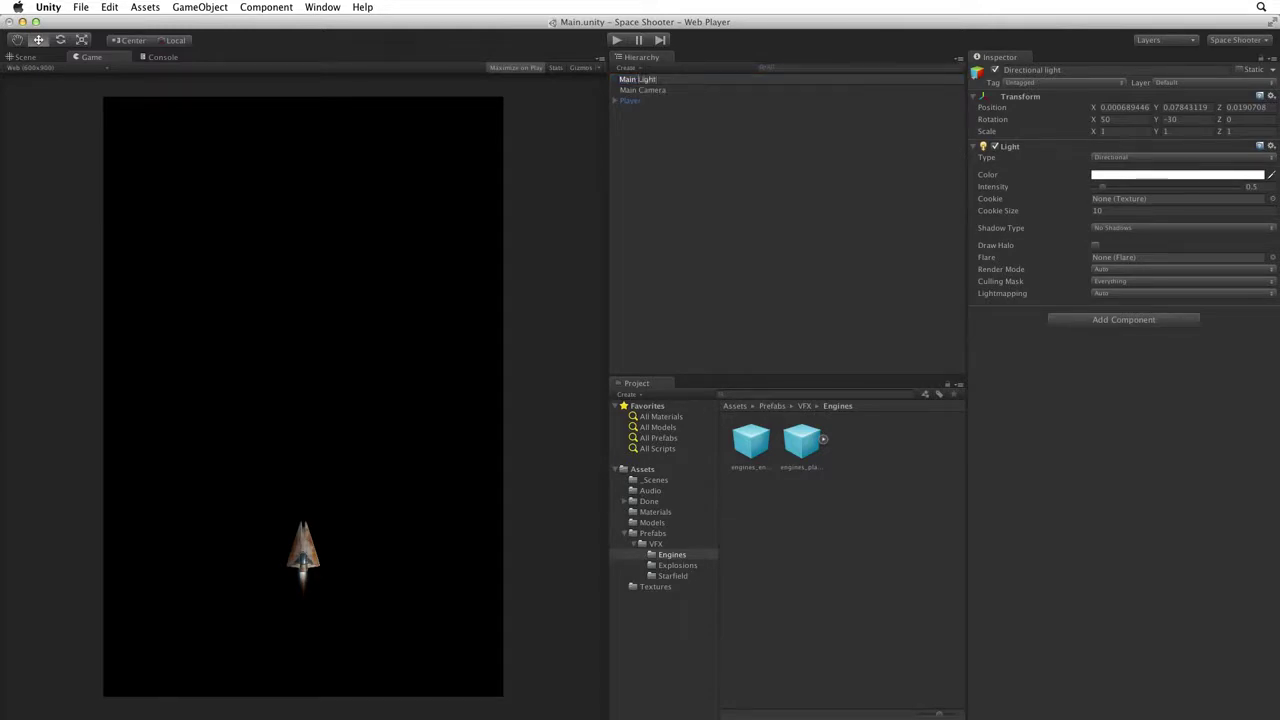
{"action": "key", "text": "Return"}
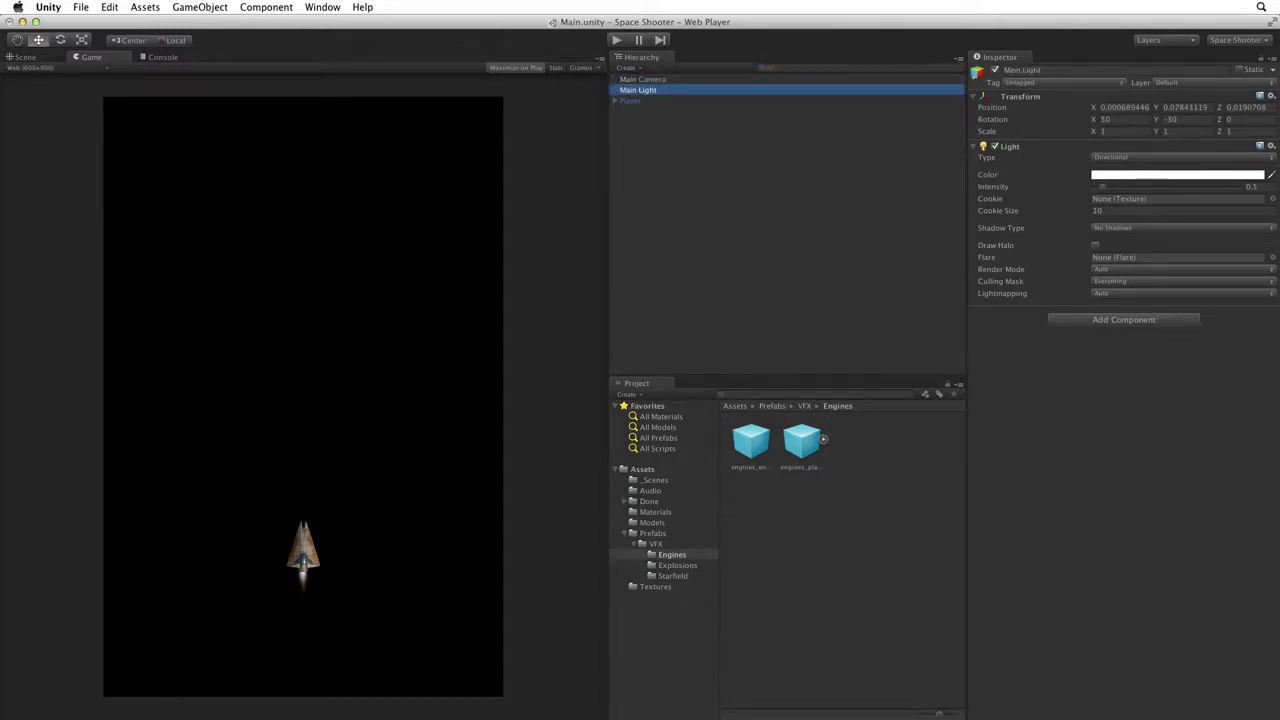
{"action": "left_click", "coordinate": [1270, 96]}
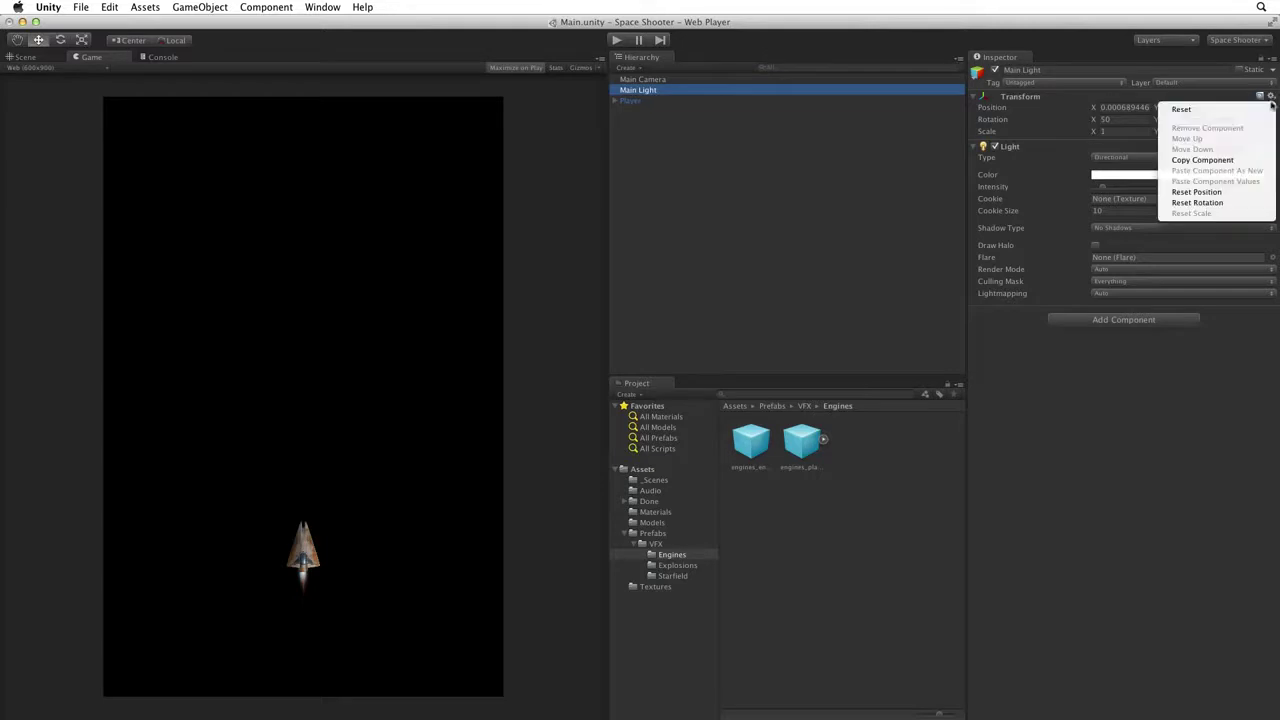
{"action": "left_click", "coordinate": [1225, 192]}
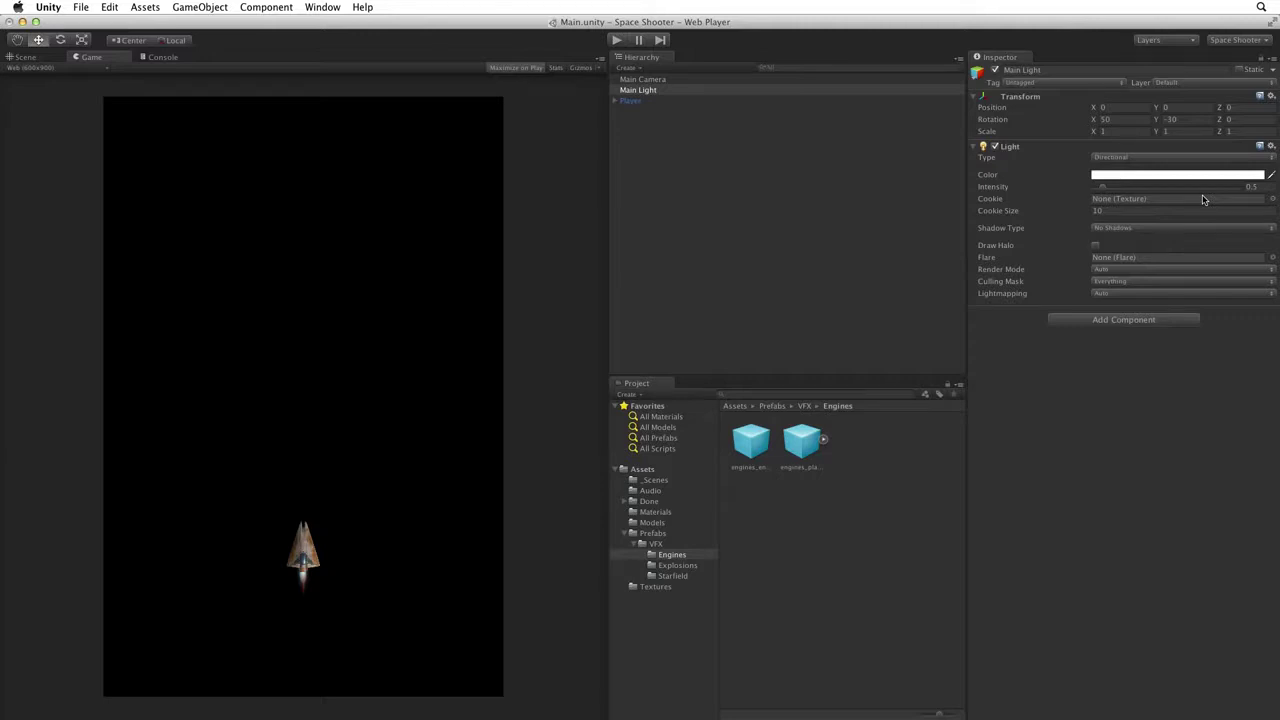
- Reset the Main Light's rotation in the Scene view and set its X rotation to 20
{"action": "left_click", "coordinate": [22, 57]}
{"action": "right_click_drag", "start_coordinate": [171, 131], "coordinate": [157, 101], "text": "alt"}
{"action": "left_click_drag", "start_coordinate": [509, 354], "coordinate": [254, 516], "text": "alt"}
{"action": "left_click", "coordinate": [1270, 95]}
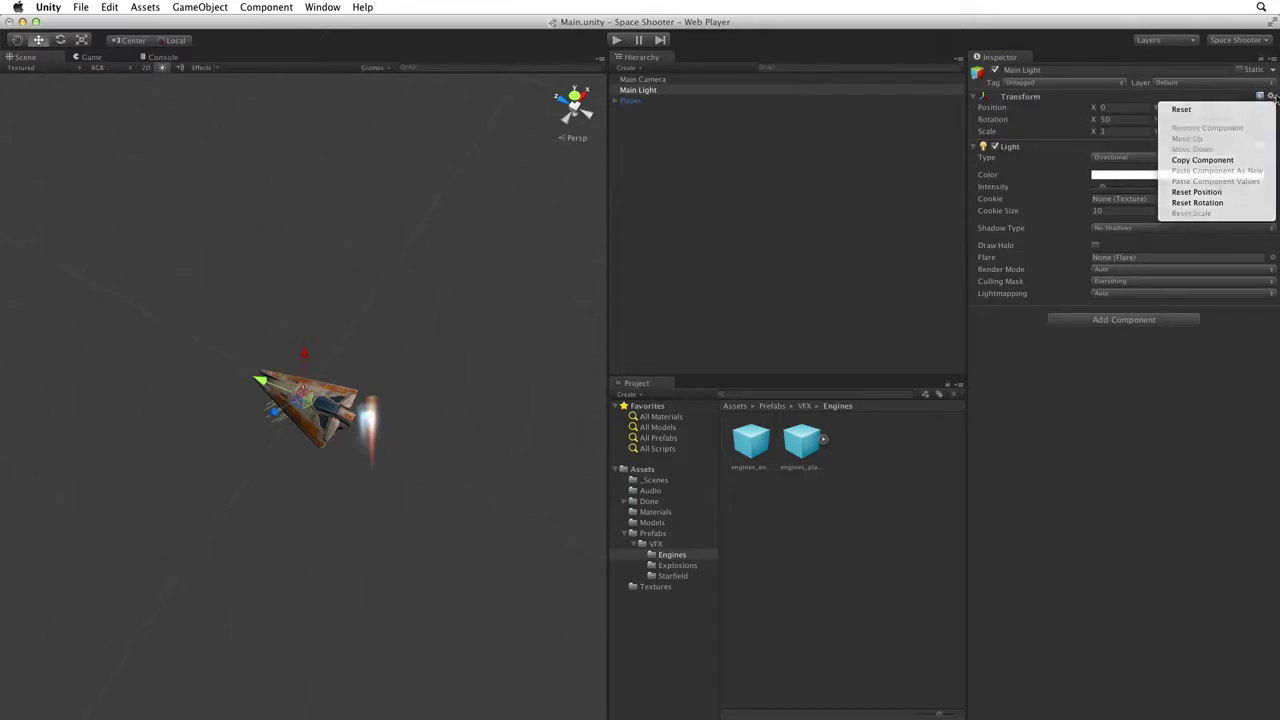
{"action": "left_click", "coordinate": [1218, 203]}
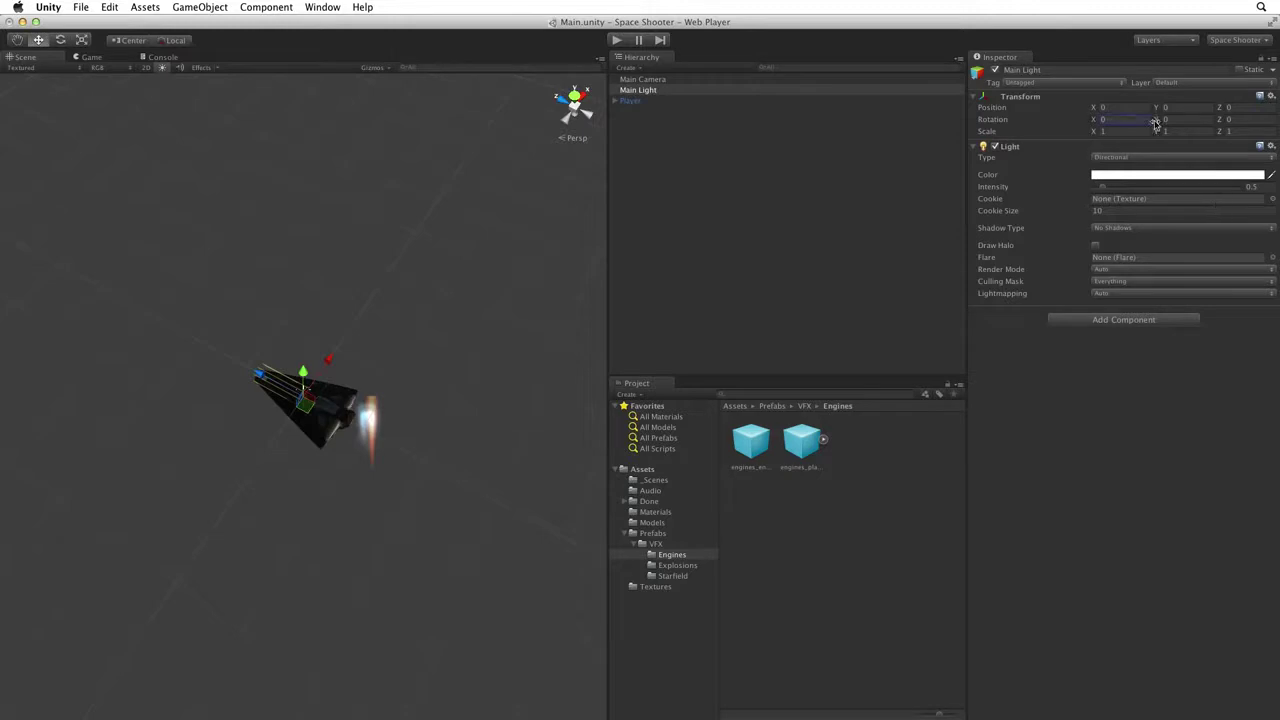
{"action": "left_click", "coordinate": [1097, 120]}
{"action": "left_click_drag", "start_coordinate": [1097, 120], "coordinate": [1248, 121]}
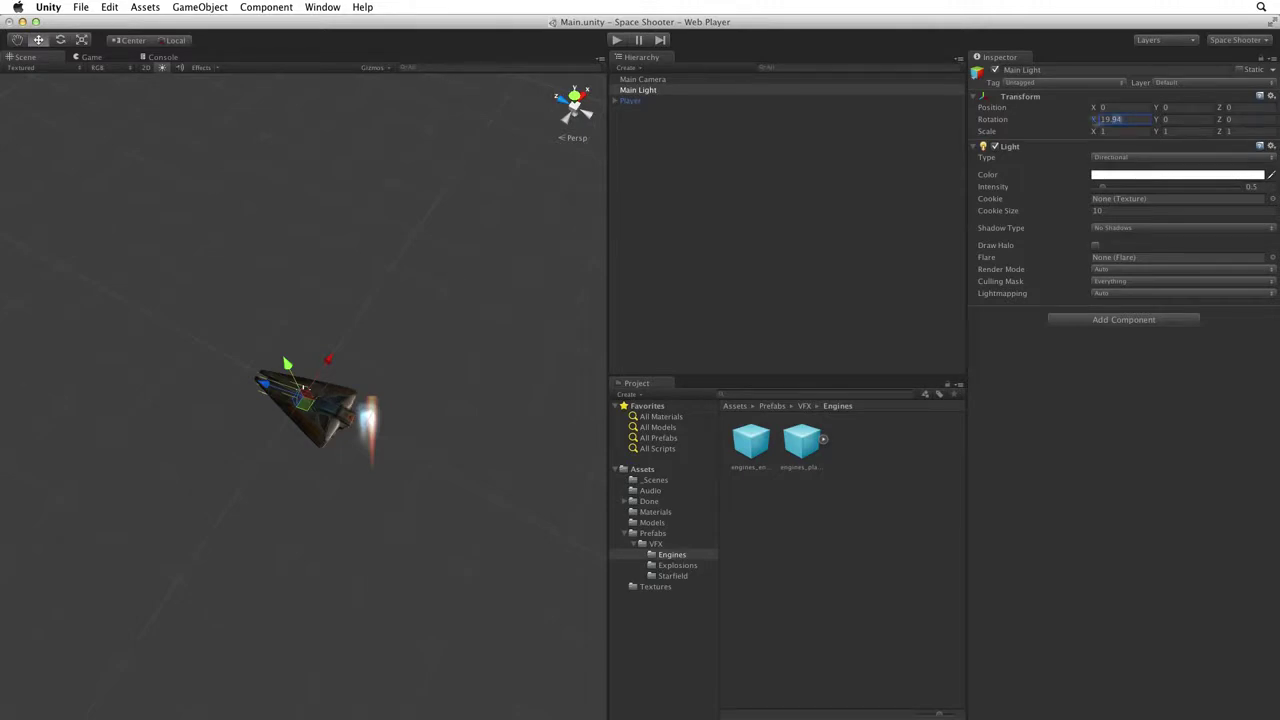
{"action": "type", "text": "20"}
- Set the Main Light's Y rotation to -115, viewing the ship from above
{"action": "mouse_move", "coordinate": [1160, 121]}
{"action": "left_mouse_down"}
{"action": "mouse_move", "coordinate": [63, 349]}
{"action": "mouse_move", "coordinate": [1158, 120]}
{"action": "left_mouse_up"}
{"action": "left_click_drag", "start_coordinate": [260, 320], "coordinate": [214, 357], "text": "alt"}
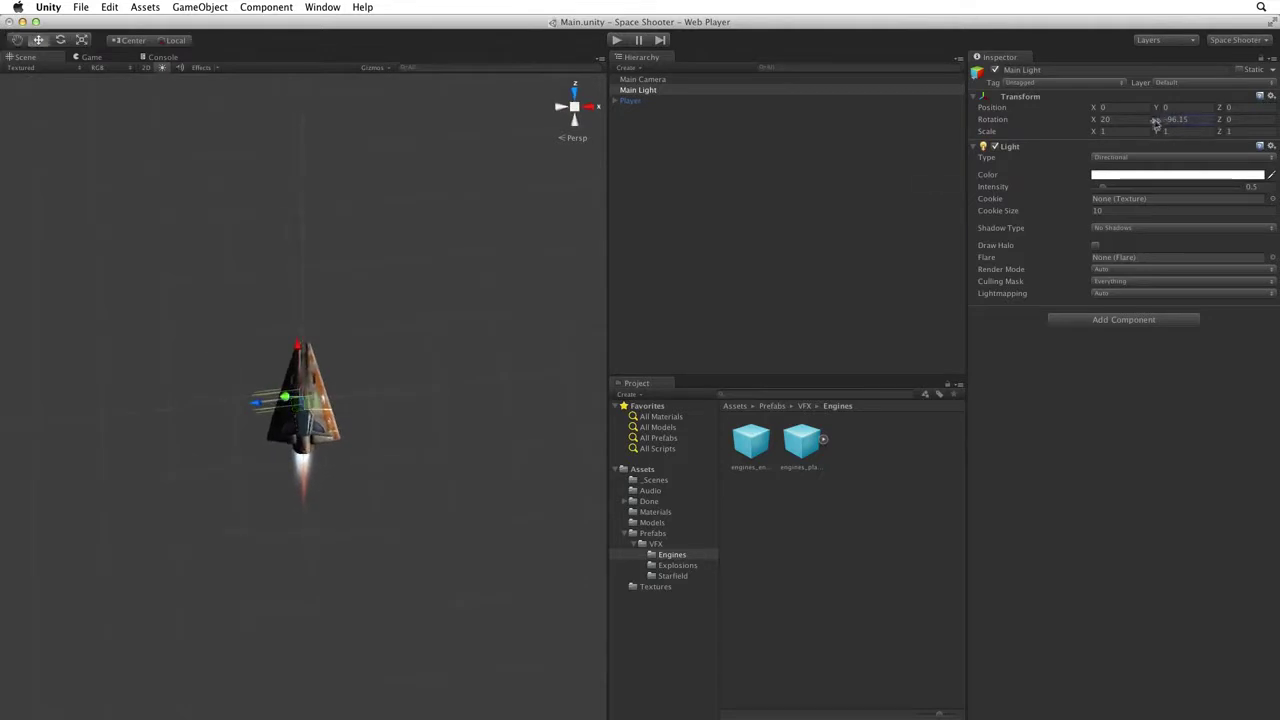
{"action": "left_click_drag", "start_coordinate": [1160, 121], "coordinate": [1086, 132]}
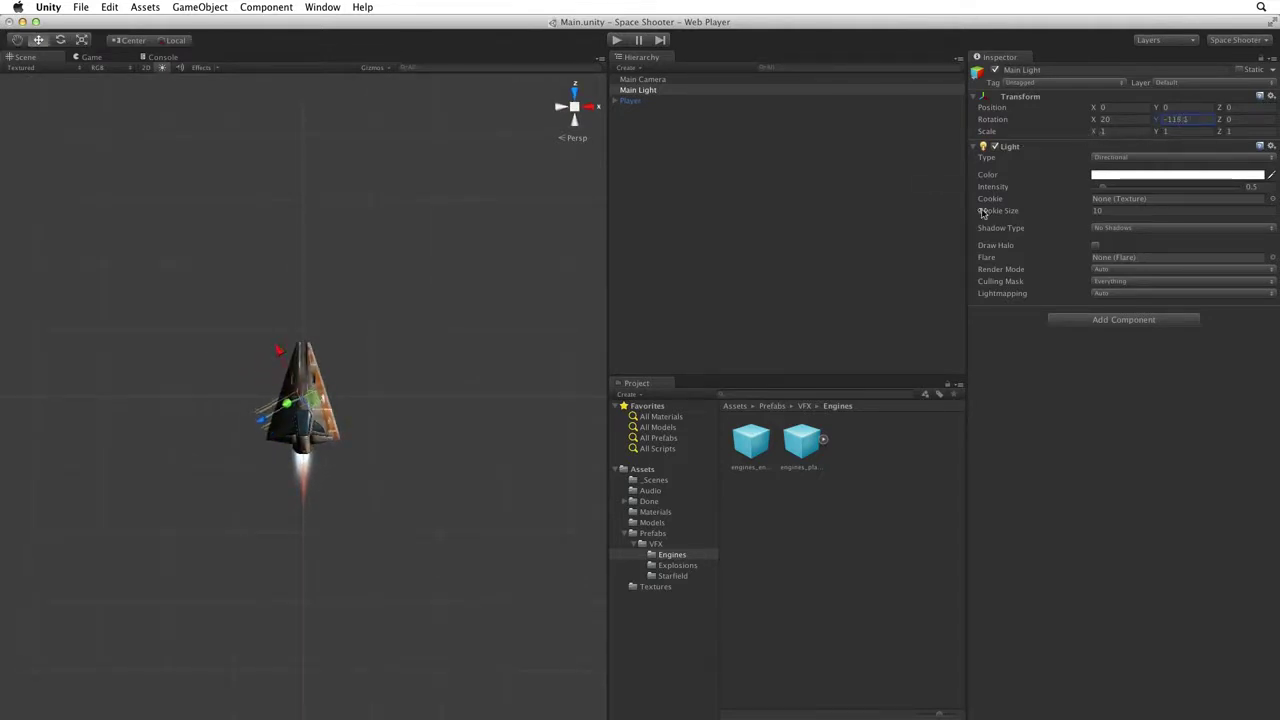
{"action": "left_click", "coordinate": [1178, 121]}
{"action": "type", "text": "-119"}
{"action": "type", "text": "5"}
- Set the Main Light's intensity to 0.75 with the Game view showing, keeping its color white
{"action": "left_click", "coordinate": [94, 57]}
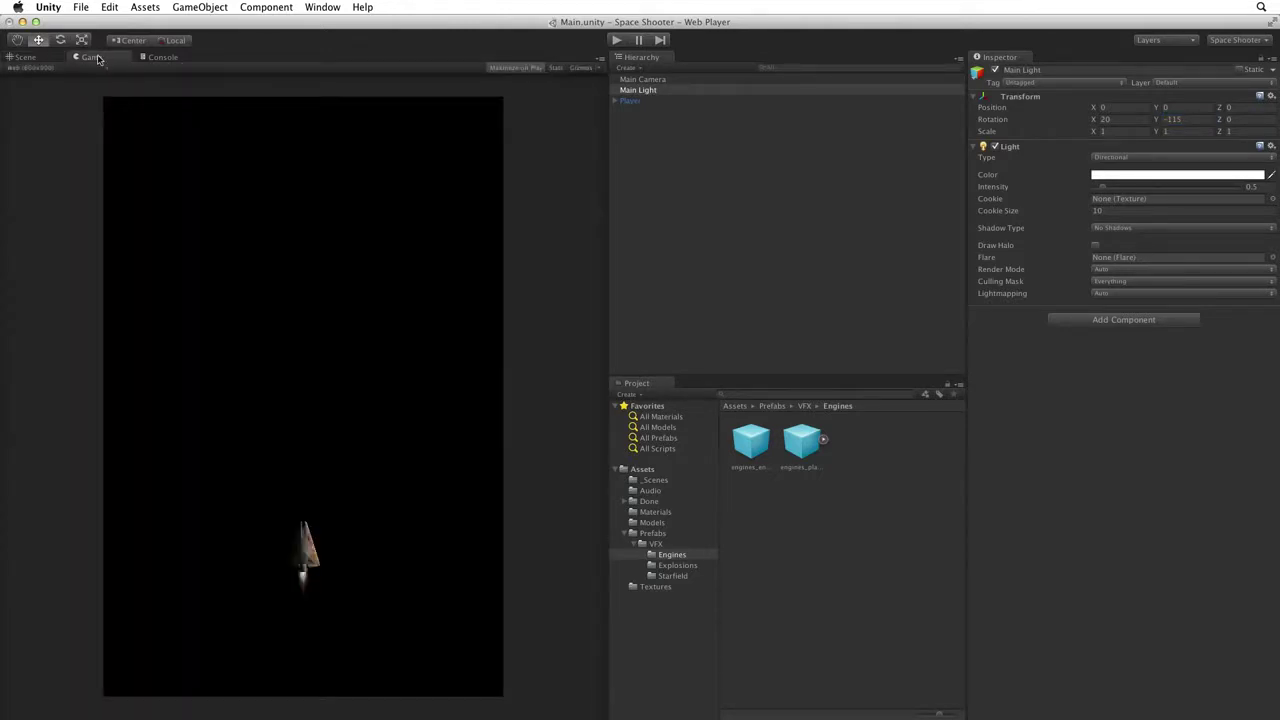
{"action": "left_click", "coordinate": [1255, 187]}
{"action": "type", "text": "0.75"}
{"action": "left_click", "coordinate": [1177, 175]}
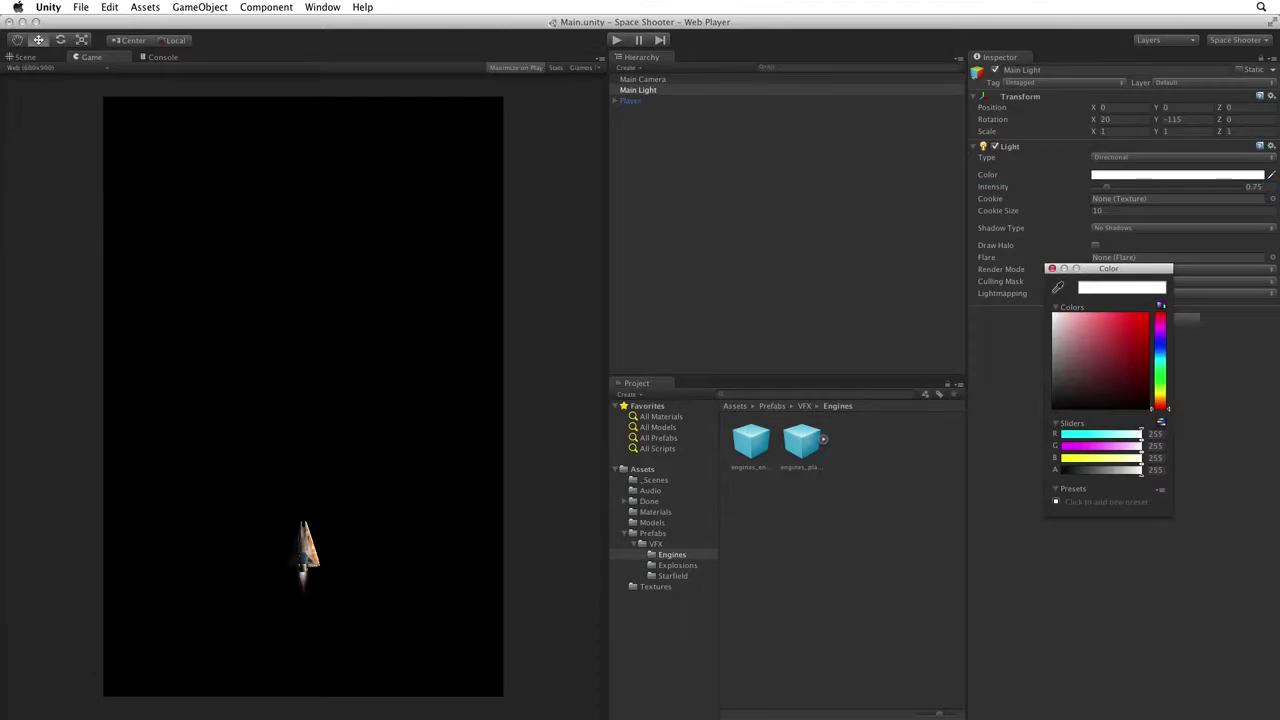
{"action": "left_click", "coordinate": [1051, 269]}
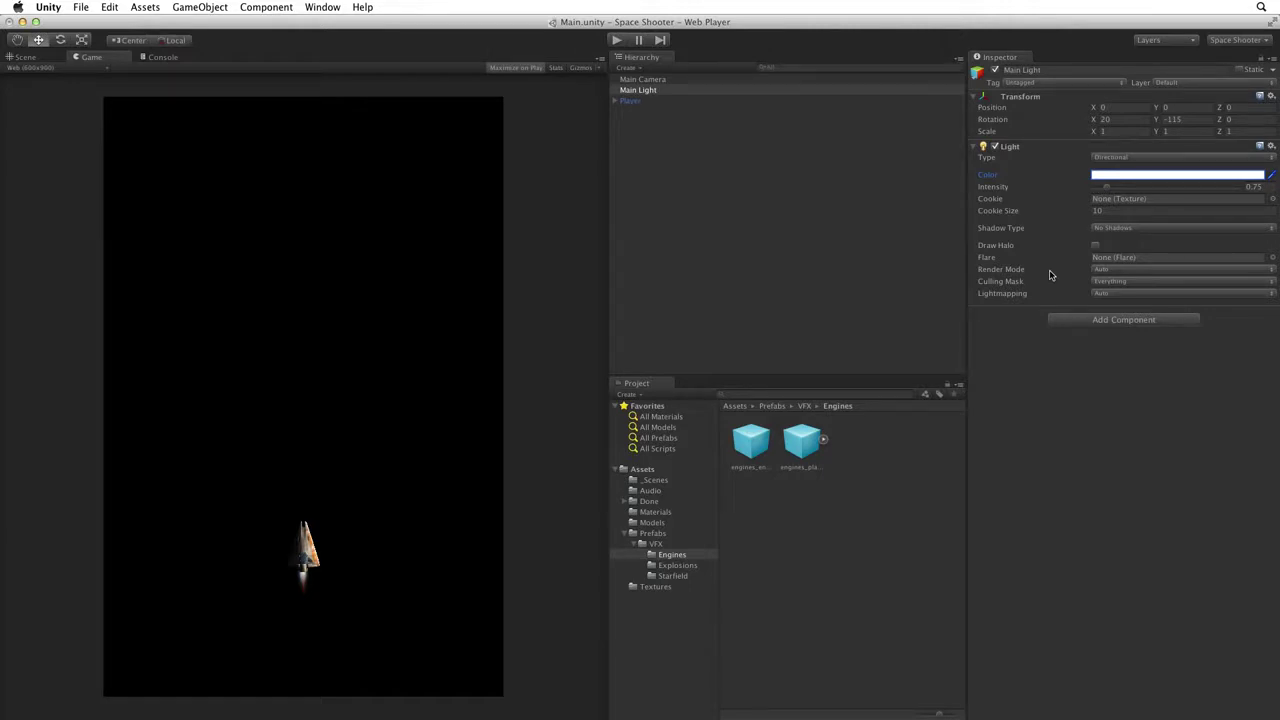
- Duplicate the Main Light and rename the copy to Fill Light
{"action": "left_click", "coordinate": [704, 90]}
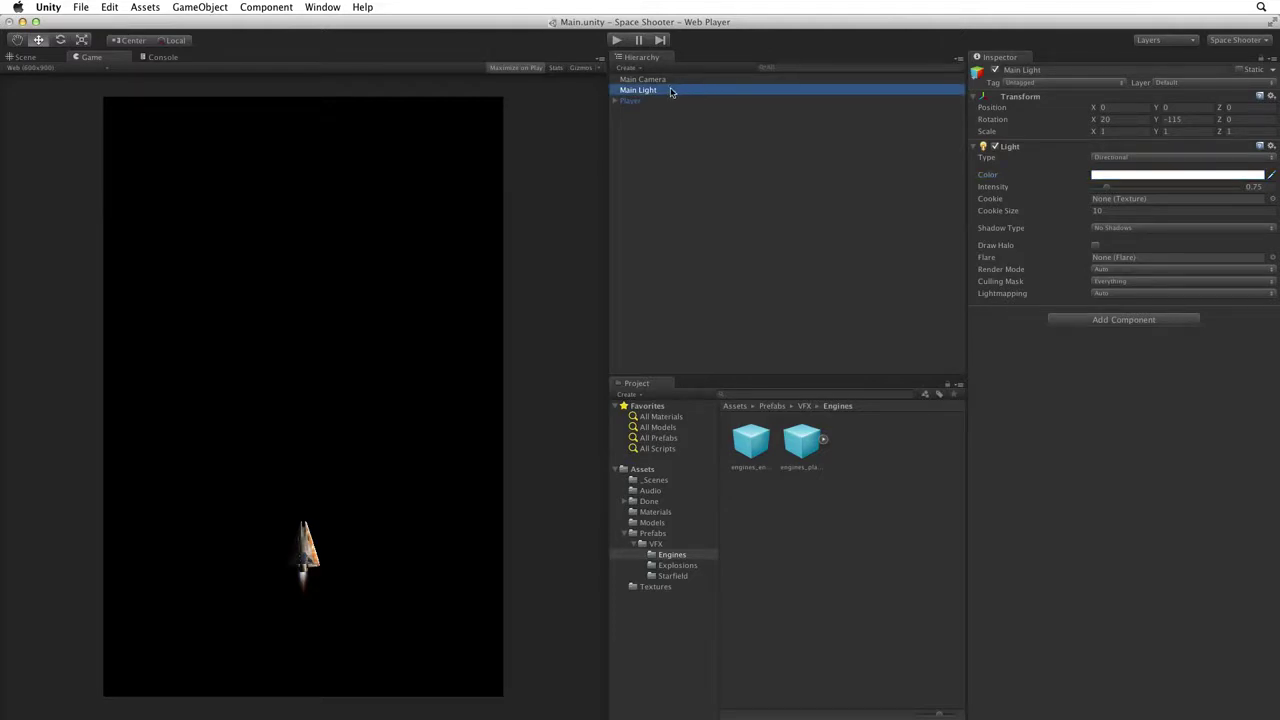
{"action": "left_click", "coordinate": [110, 7]}
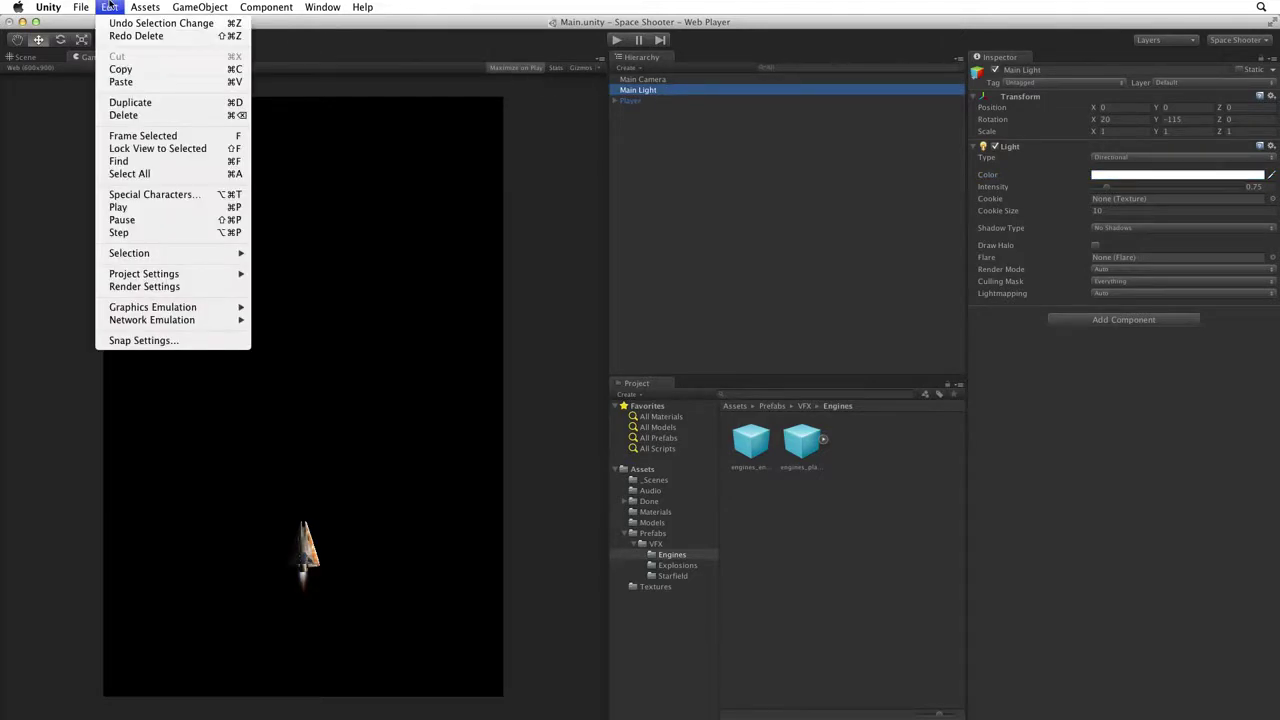
{"action": "left_click", "coordinate": [150, 104]}
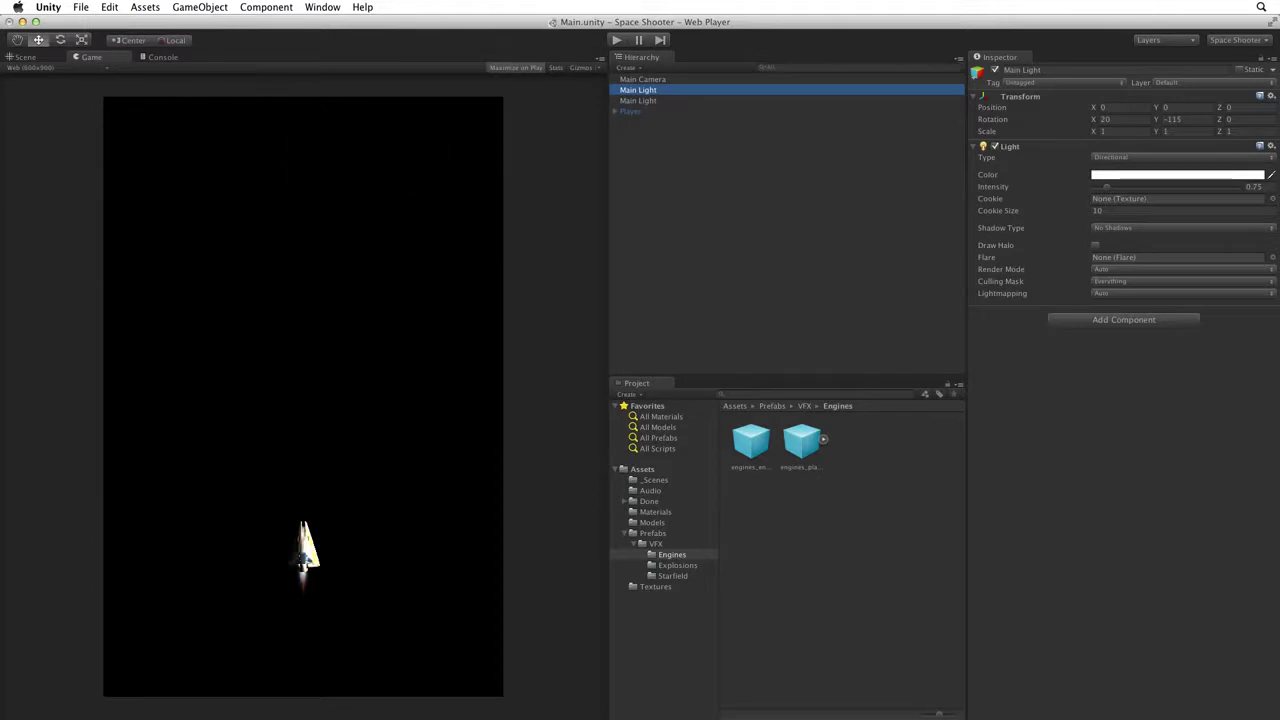
{"action": "key", "text": "Return"}
{"action": "type", "text": "Fill Light"}
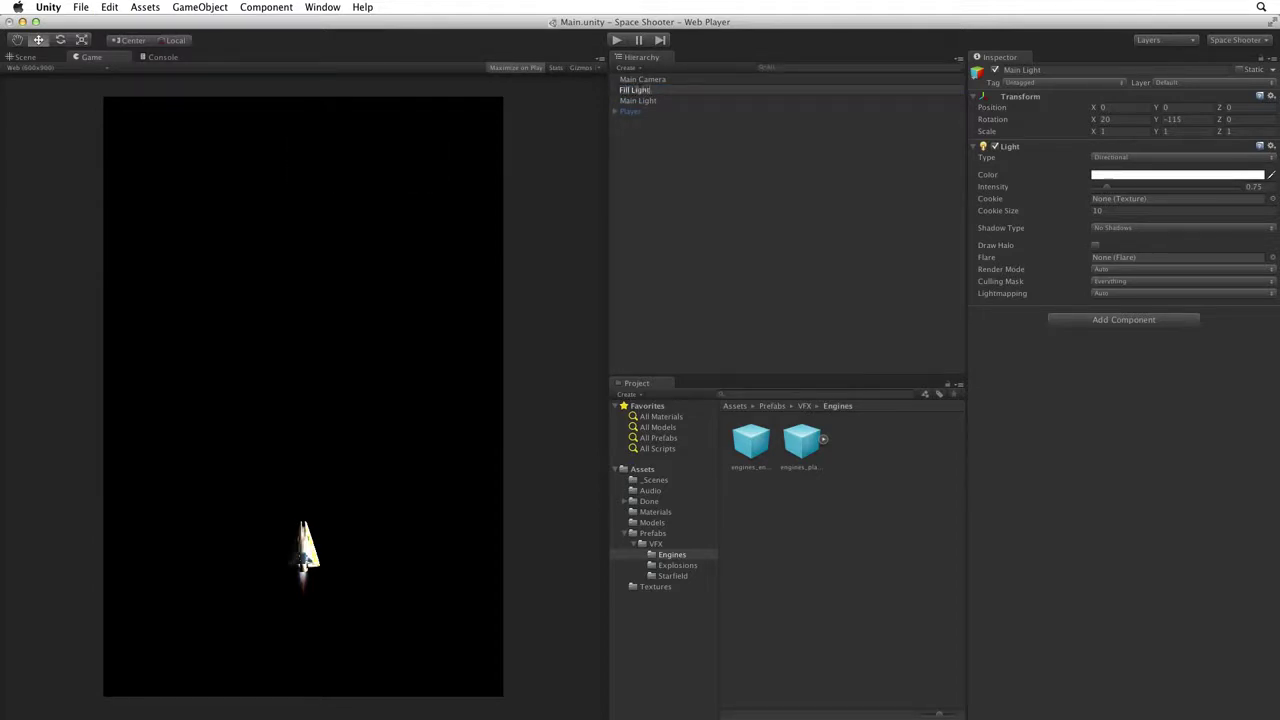
{"action": "key", "text": "Return"}
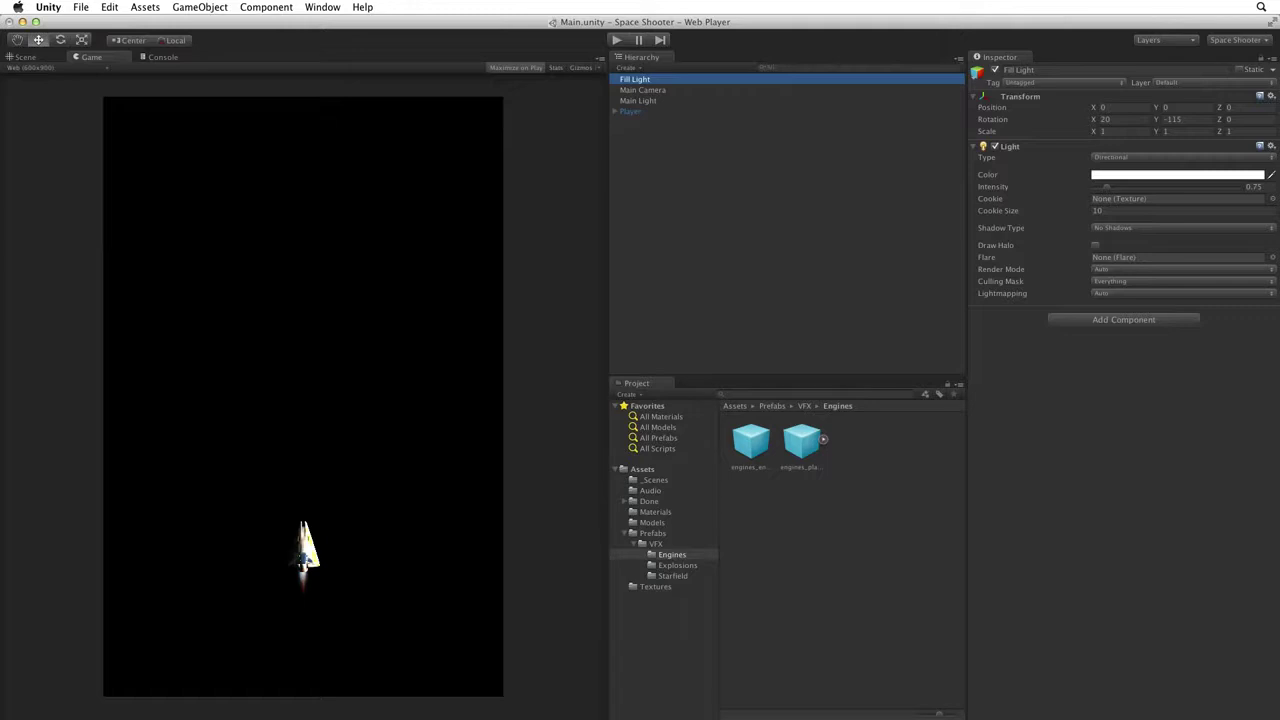
- Reset the Fill Light's rotation and turn it about the Y axis to about 126.6 in the Scene view
{"action": "left_click", "coordinate": [1271, 96]}
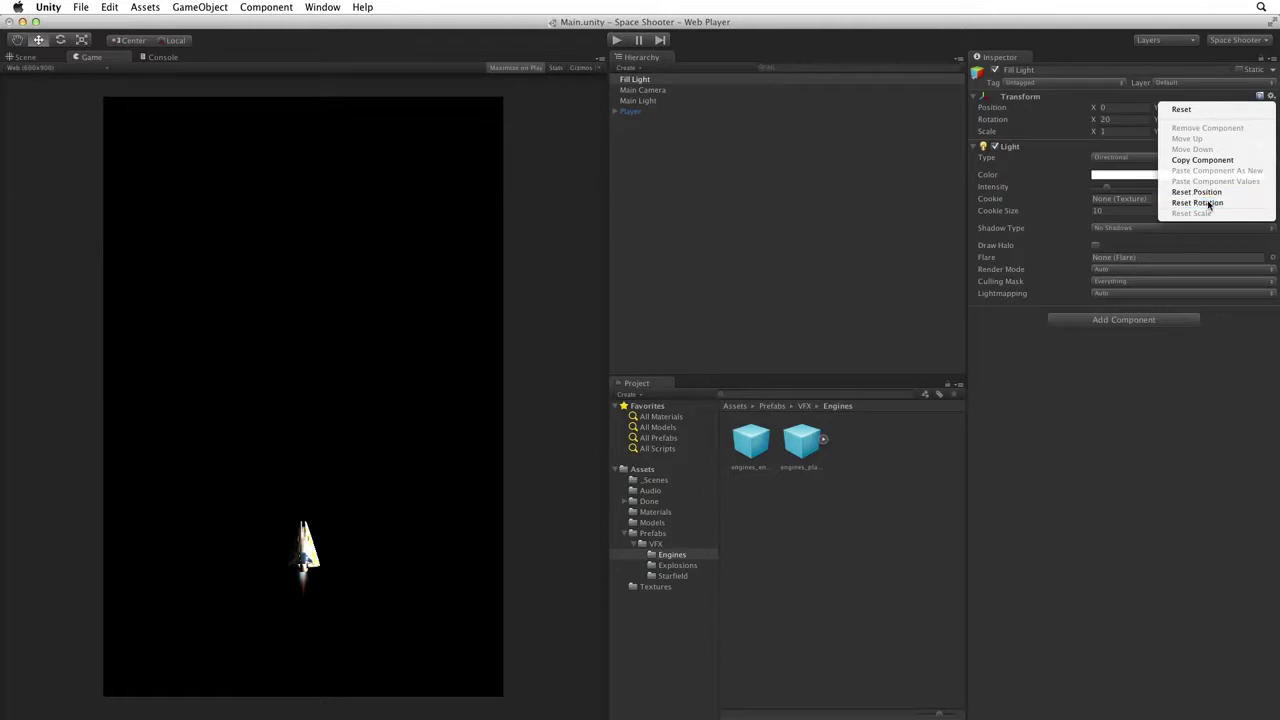
{"action": "left_click", "coordinate": [1198, 203]}
{"action": "key", "text": "super+1"}
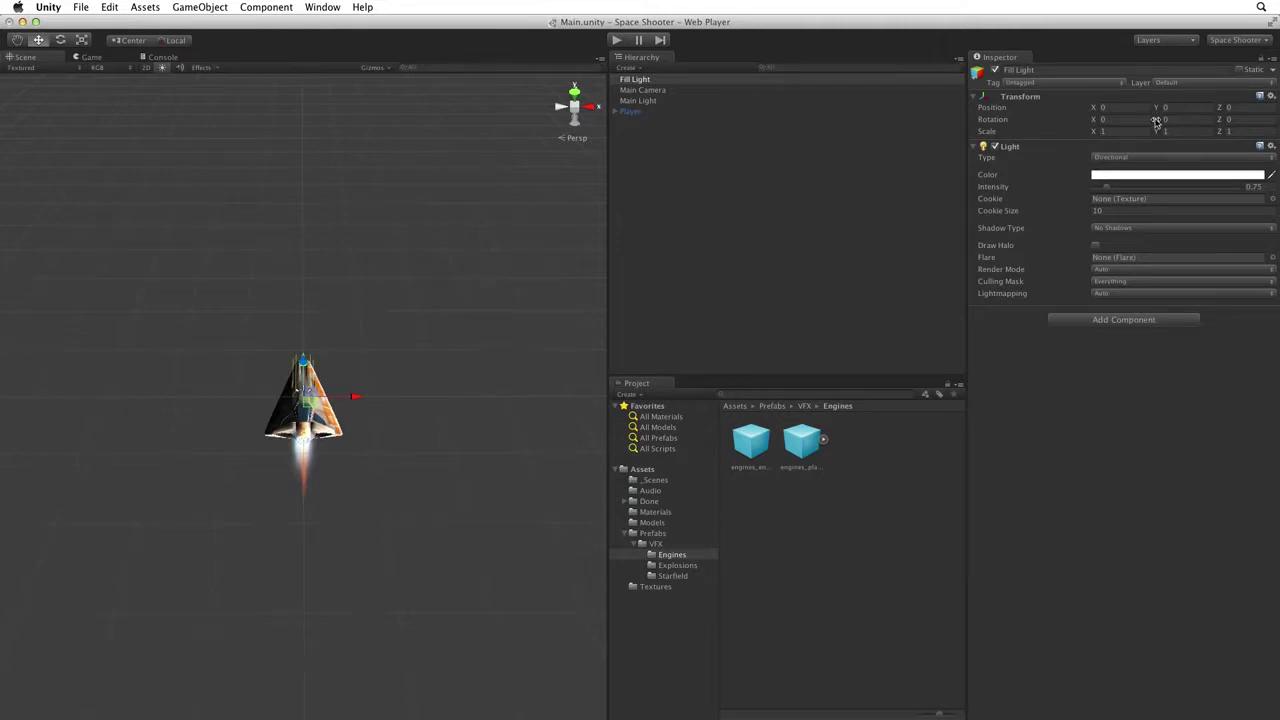
{"action": "left_click_drag", "start_coordinate": [1156, 121], "coordinate": [1170, 84]}
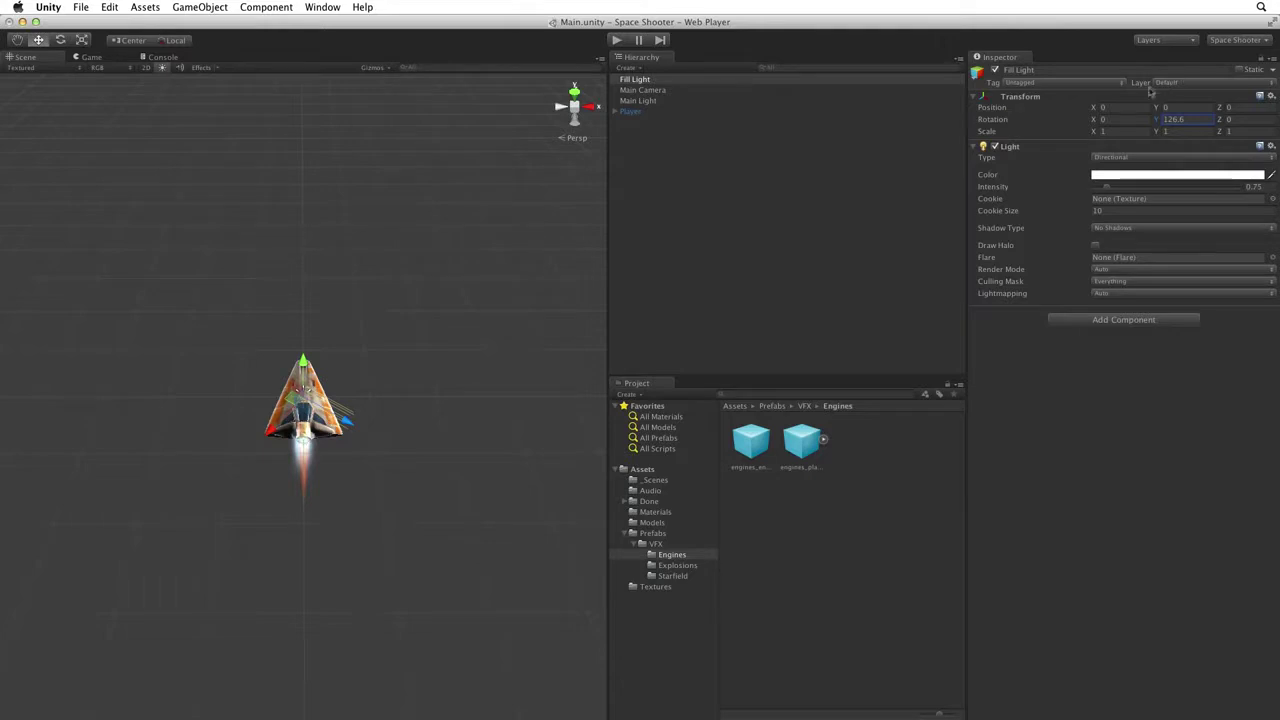
- Set the Fill Light's intensity to 0.5 and its color to RGB 128, 192, 192, with the Game view showing
{"action": "left_click", "coordinate": [90, 57]}
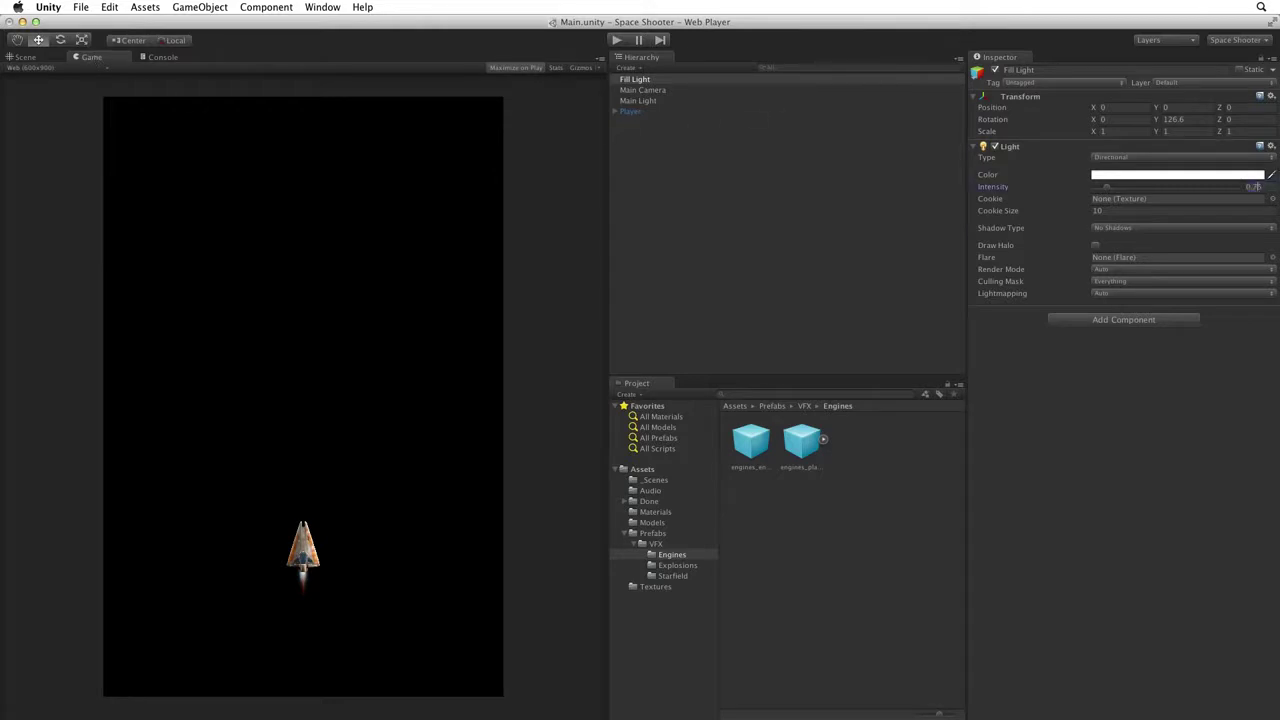
{"action": "left_click_drag", "start_coordinate": [1258, 187], "coordinate": [1237, 191]}
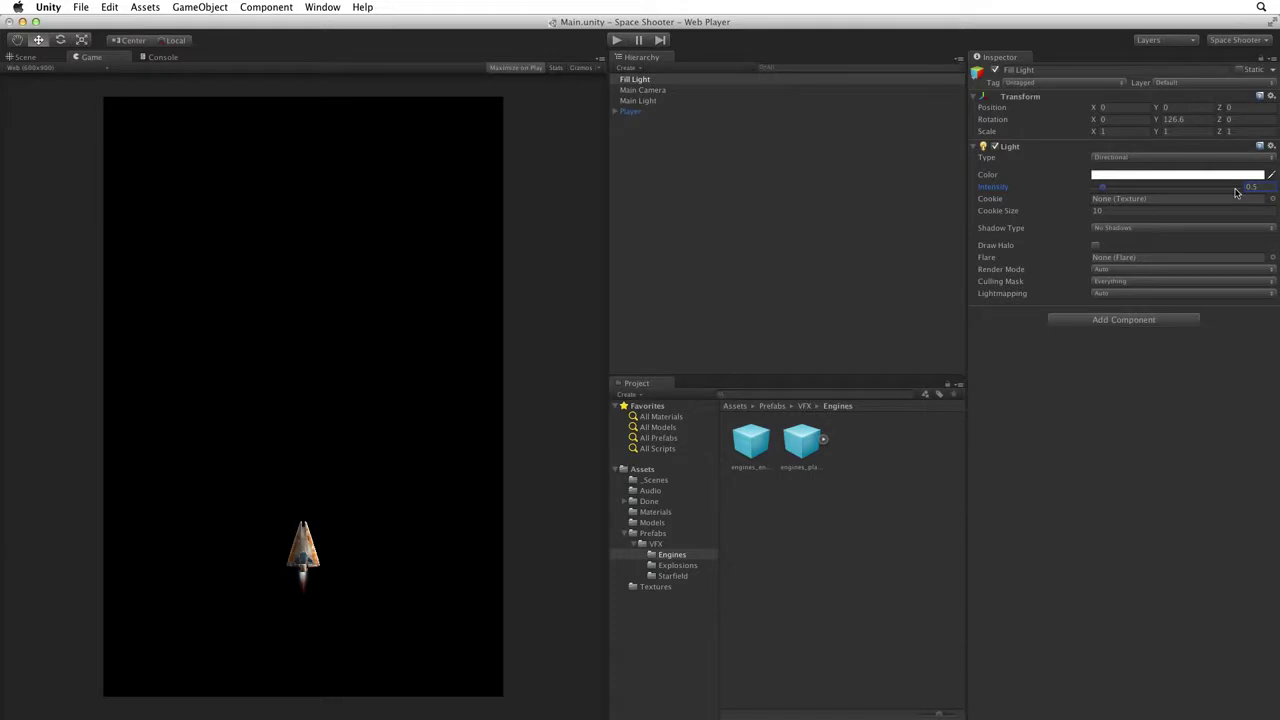
{"action": "left_click", "coordinate": [1186, 176]}
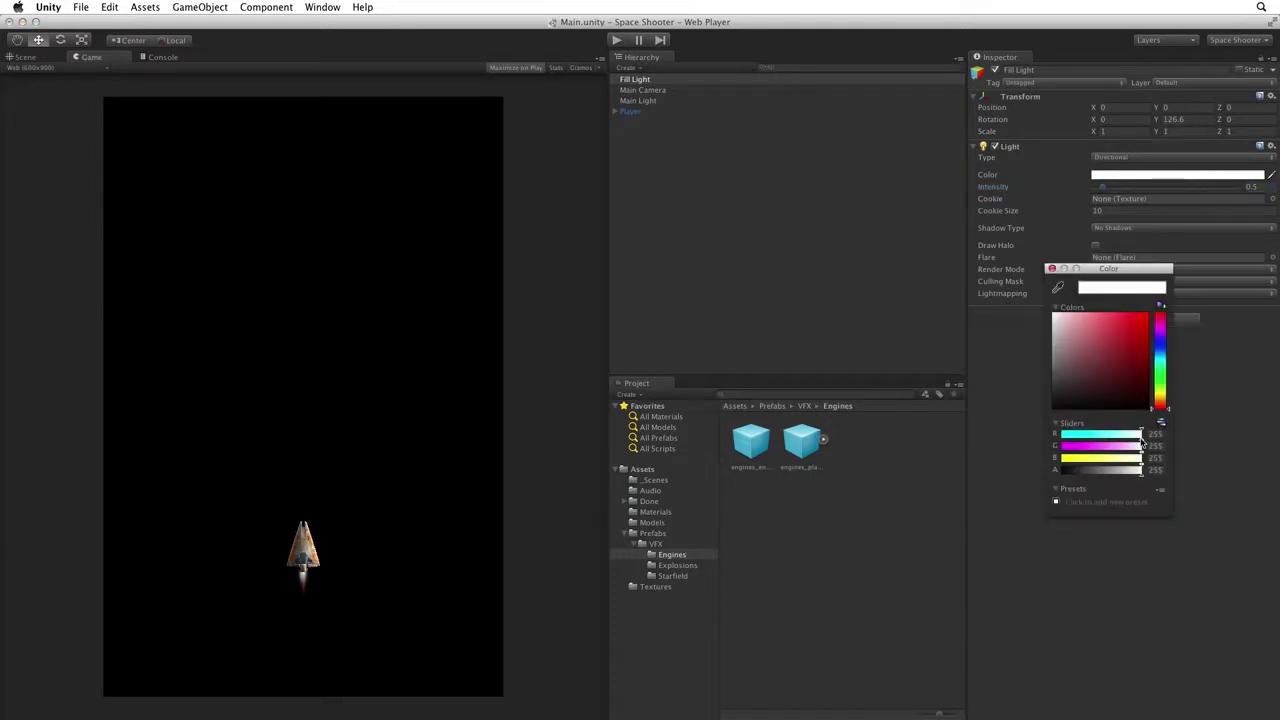
{"action": "left_click_drag", "start_coordinate": [1141, 435], "coordinate": [1103, 438]}
{"action": "left_click", "coordinate": [1156, 434]}
{"action": "type", "text": "128"}
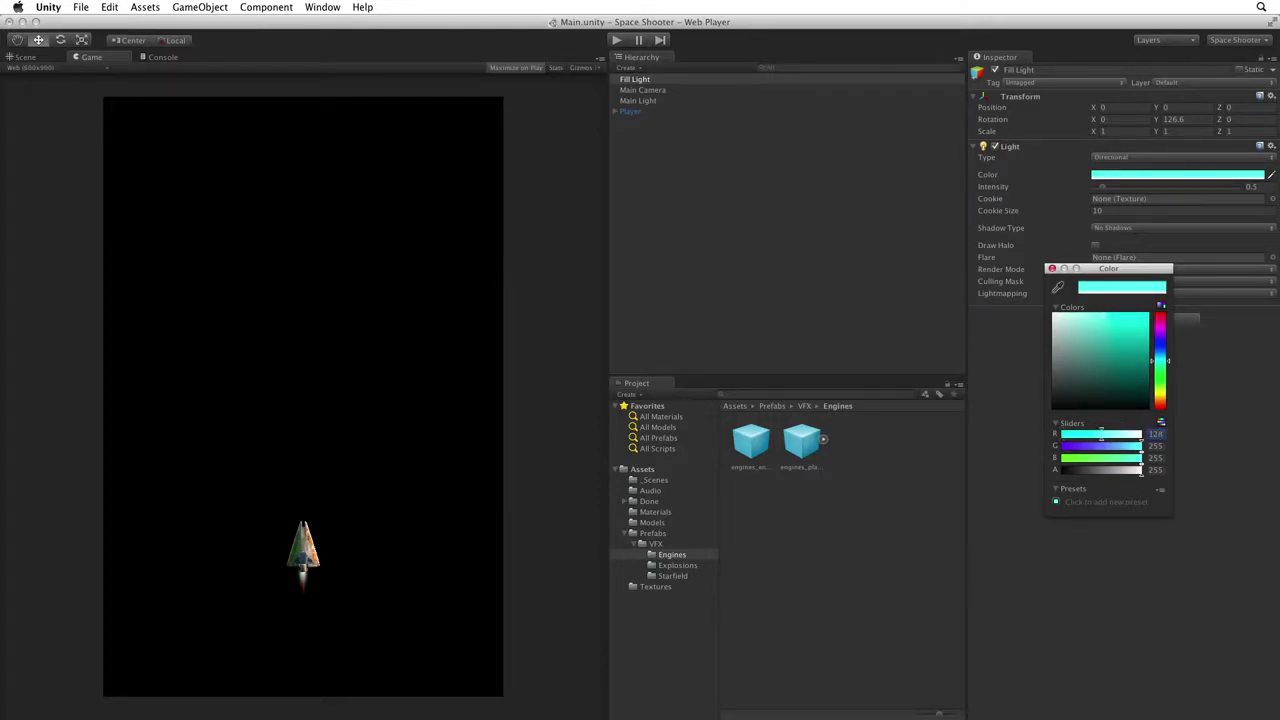
{"action": "left_click", "coordinate": [1155, 446]}
{"action": "type", "text": "192"}
{"action": "key", "text": "Tab"}
{"action": "type", "text": "192"}
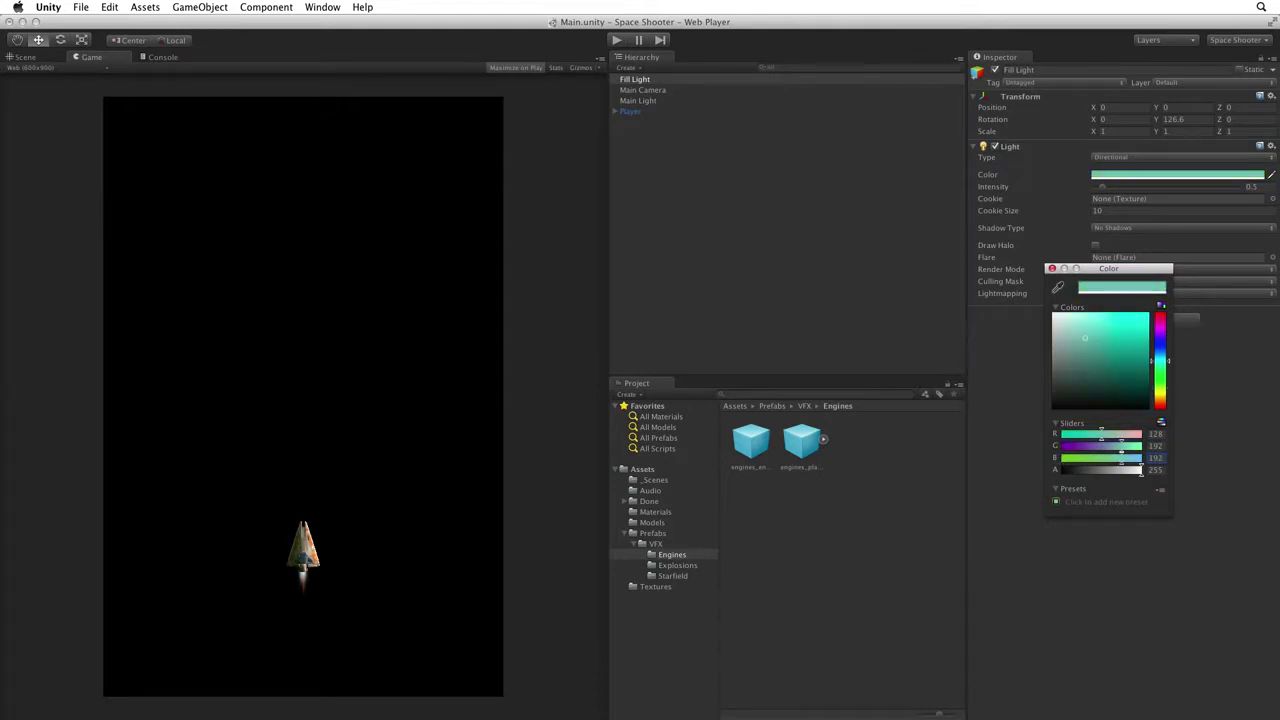
- Compare the scene with the Fill Light off and on, and set its rotation to X 5, Y 125
{"action": "left_click", "coordinate": [995, 71]}
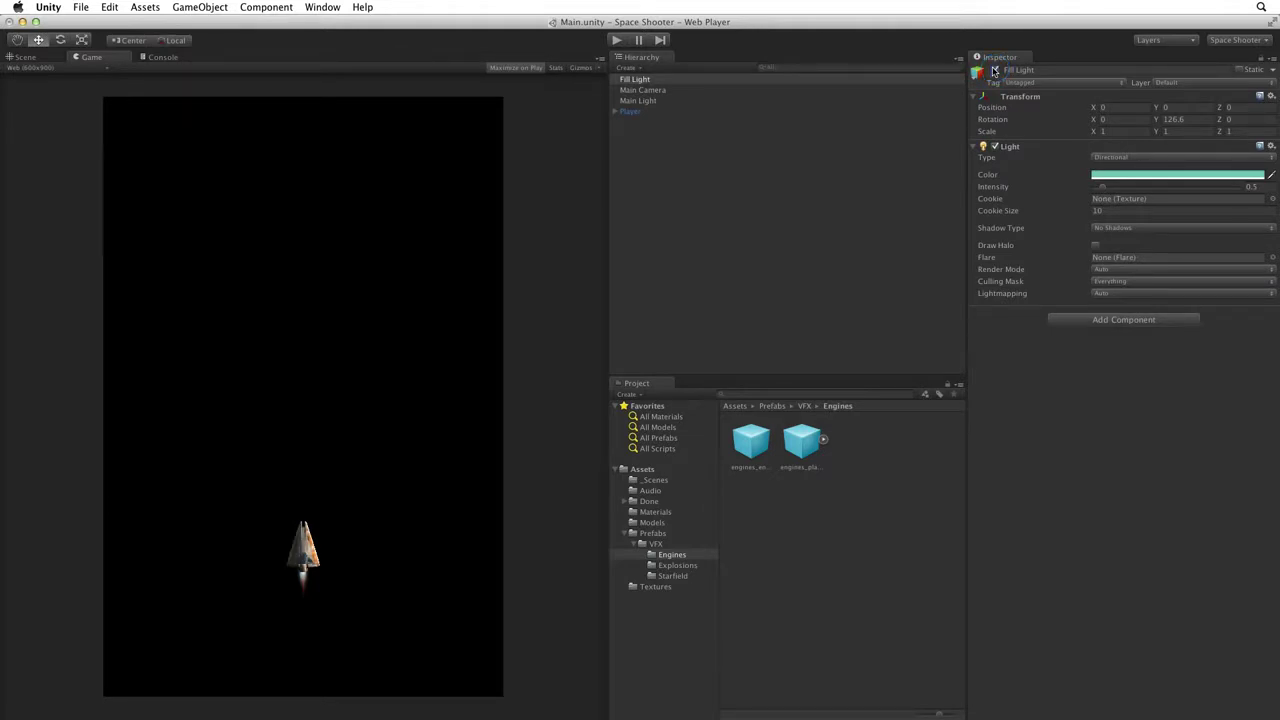
{"action": "left_click", "coordinate": [1098, 119]}
{"action": "type", "text": "5"}
{"action": "key", "text": "Tab"}
{"action": "type", "text": "125"}
- Duplicate the Fill Light and rename the copy to Rim Light
{"action": "left_click", "coordinate": [628, 80]}
{"action": "key", "text": "super+d"}
{"action": "key", "text": "Return"}
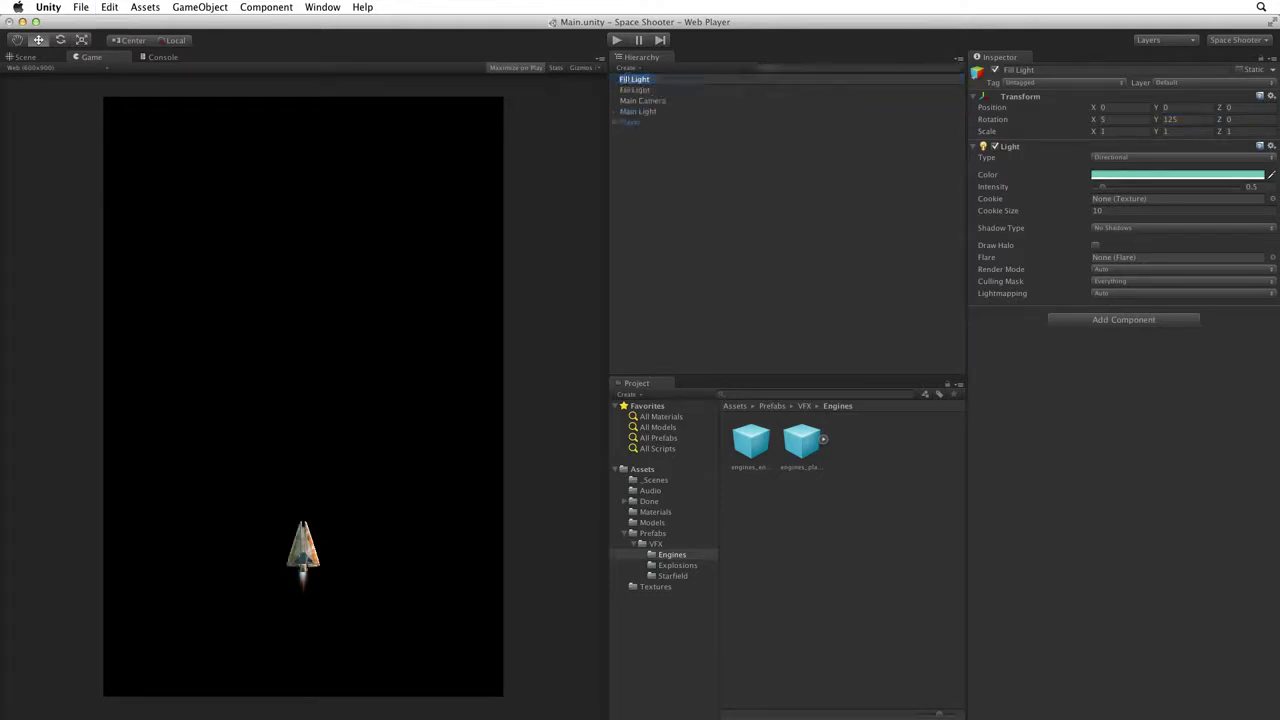
{"action": "type", "text": "Rim Light"}
{"action": "key", "text": "Return"}
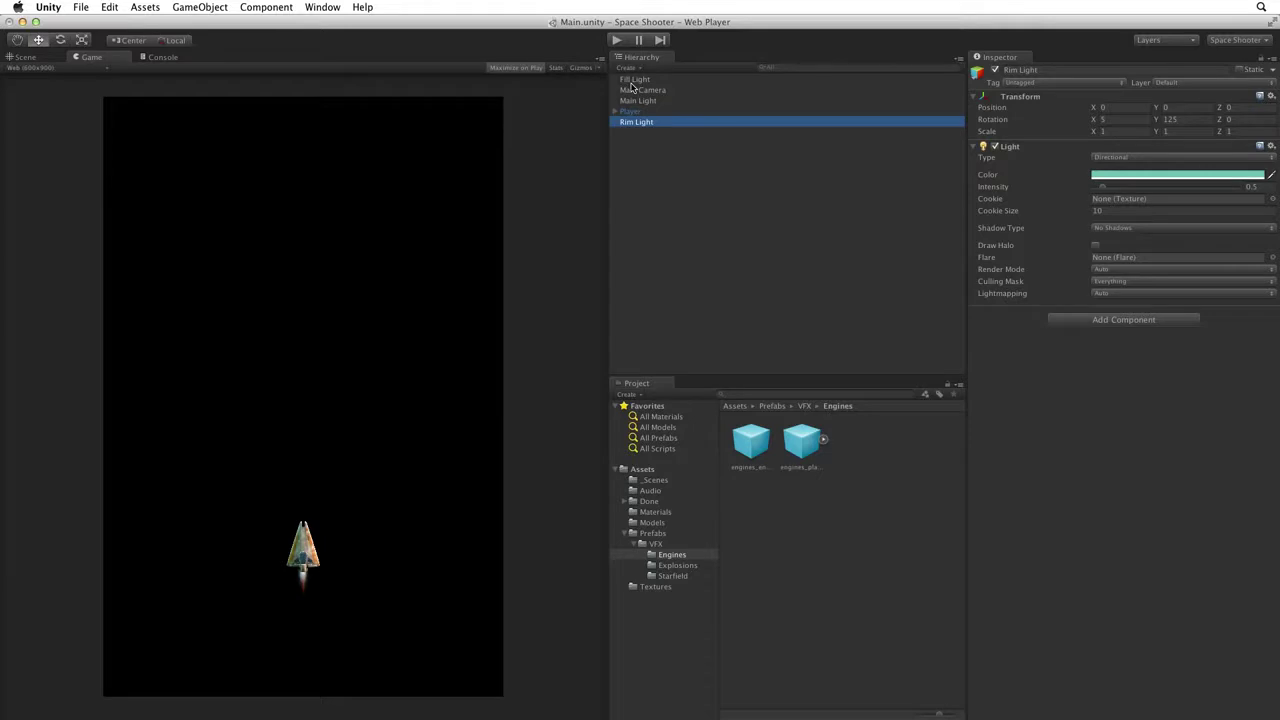
- Deactivate the Fill Light object
{"action": "left_click", "coordinate": [632, 83]}
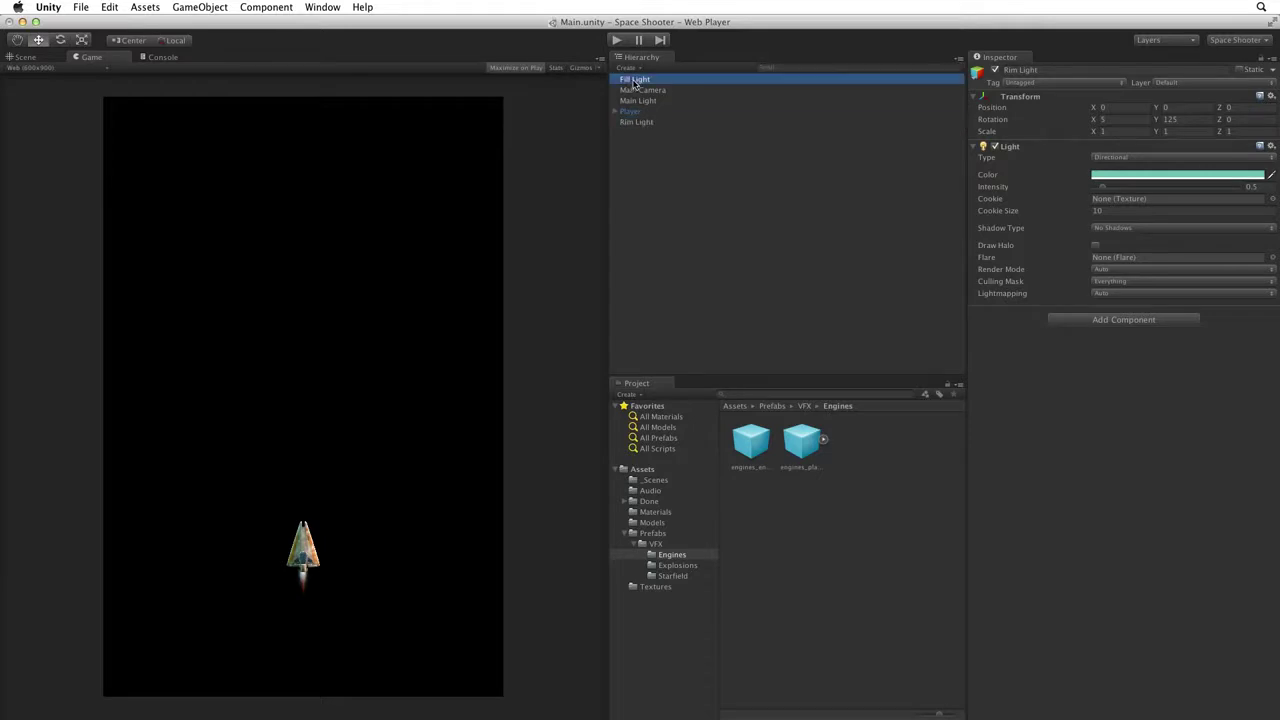
{"action": "left_click", "coordinate": [994, 71]}
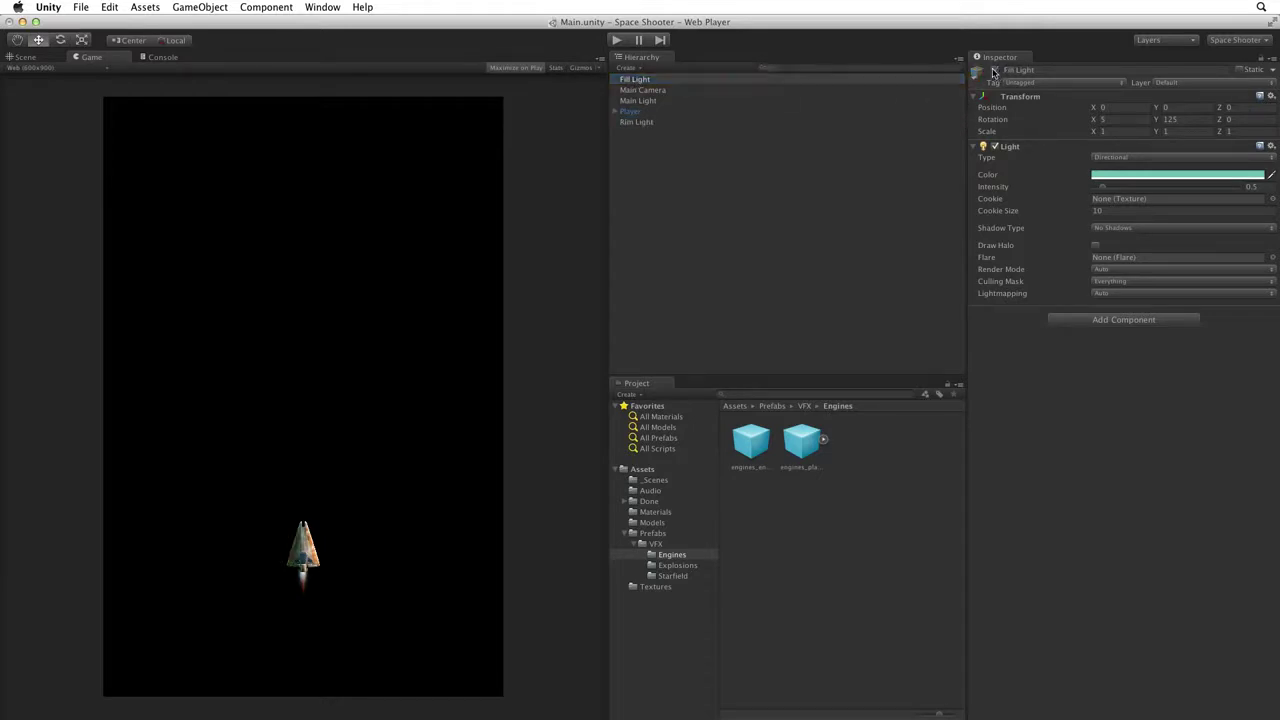
- Reset the Rim Light's transform and set its color to white
{"action": "left_click", "coordinate": [667, 124]}
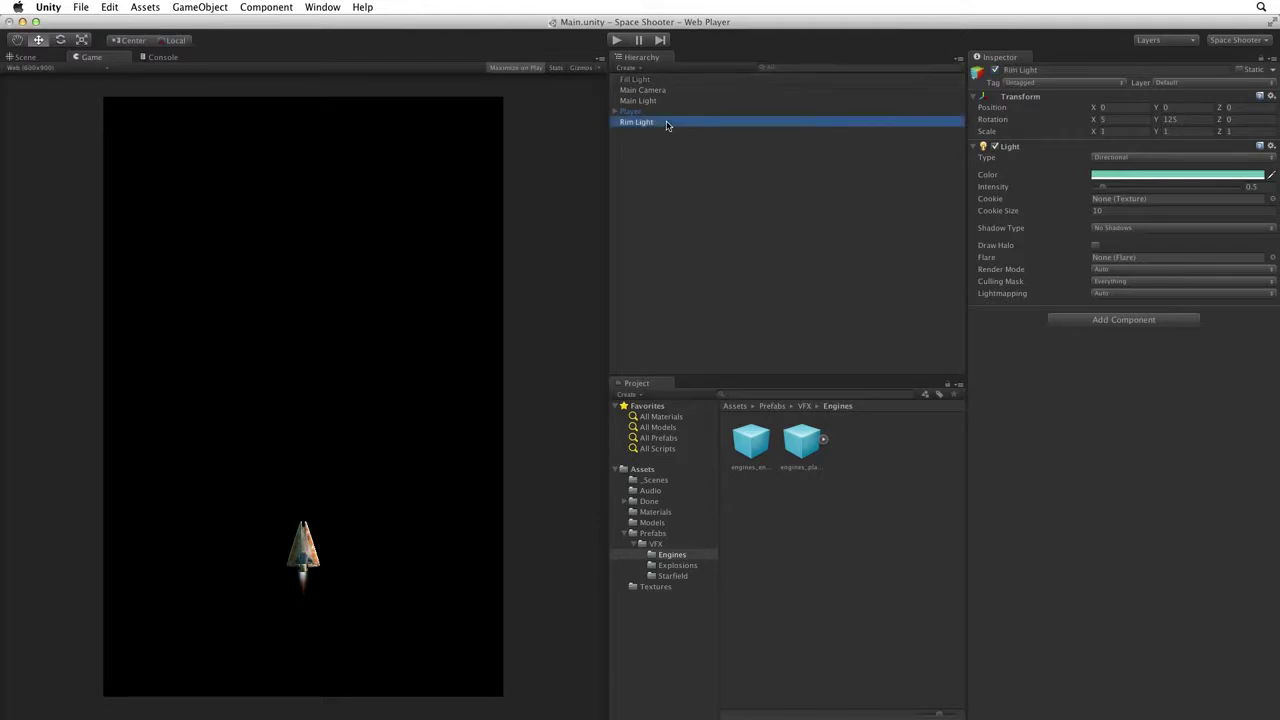
{"action": "left_click", "coordinate": [1270, 96]}
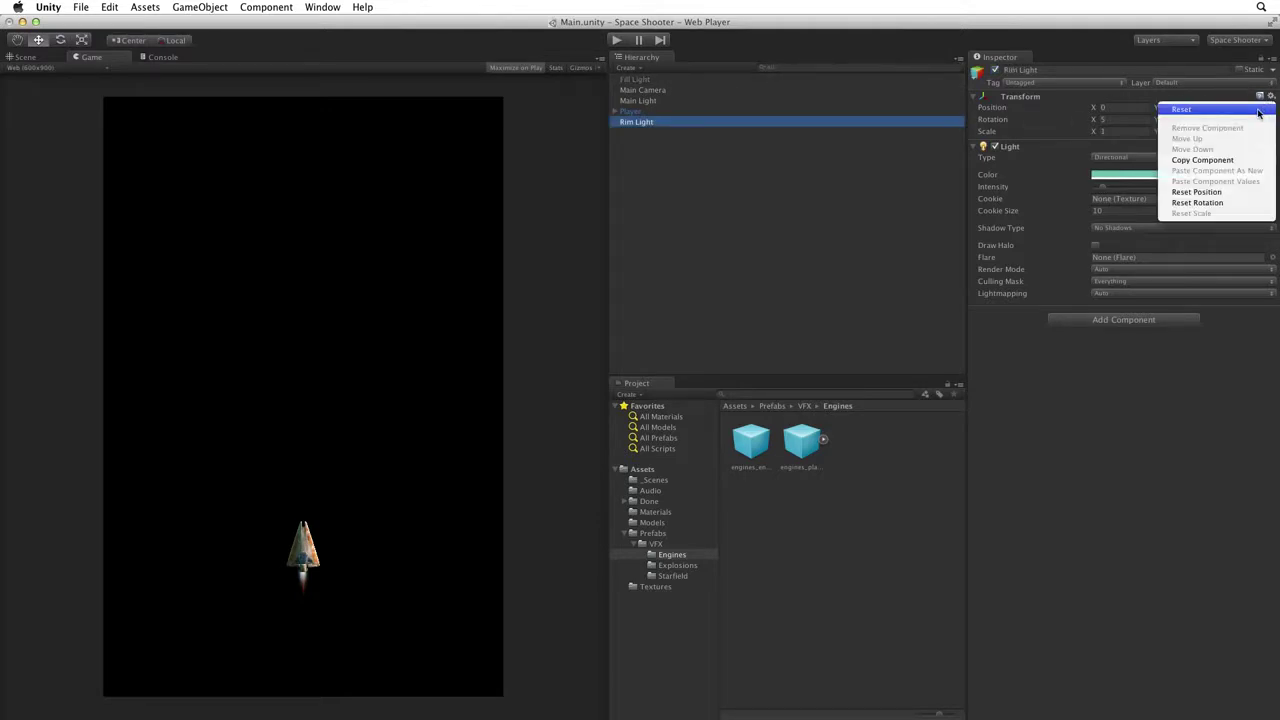
{"action": "left_click", "coordinate": [1259, 111]}
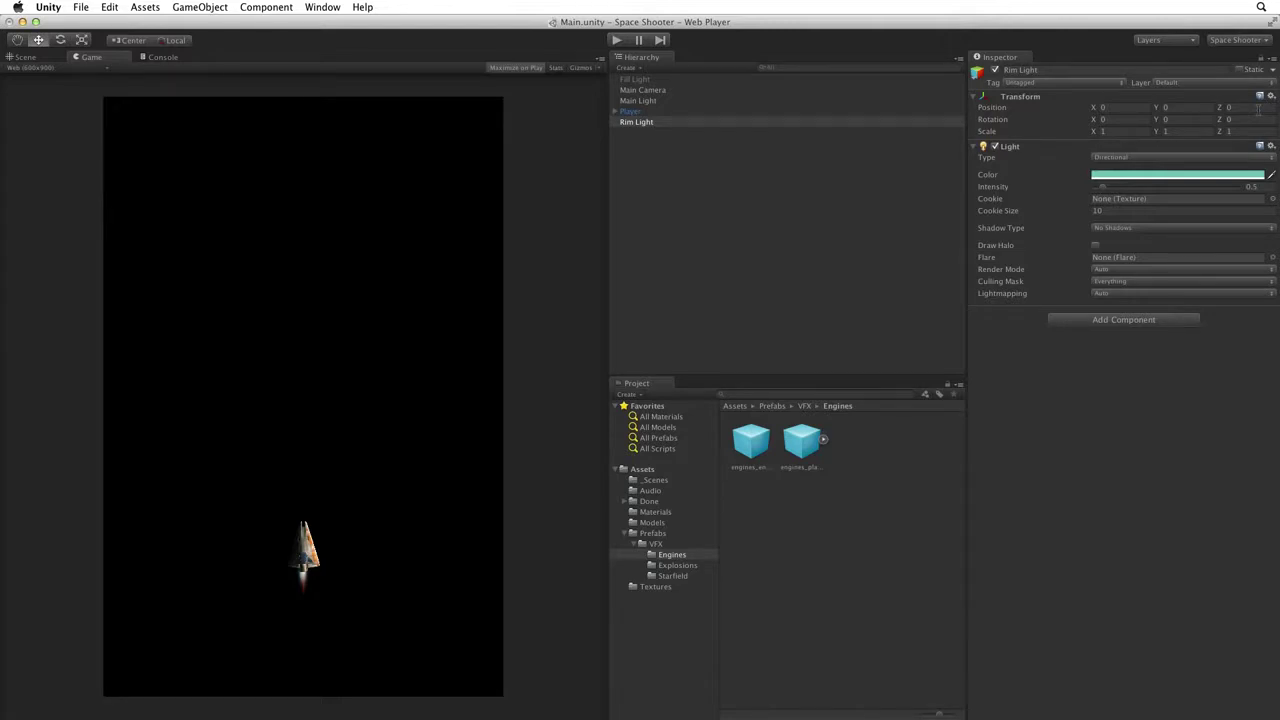
{"action": "left_click", "coordinate": [1141, 174]}
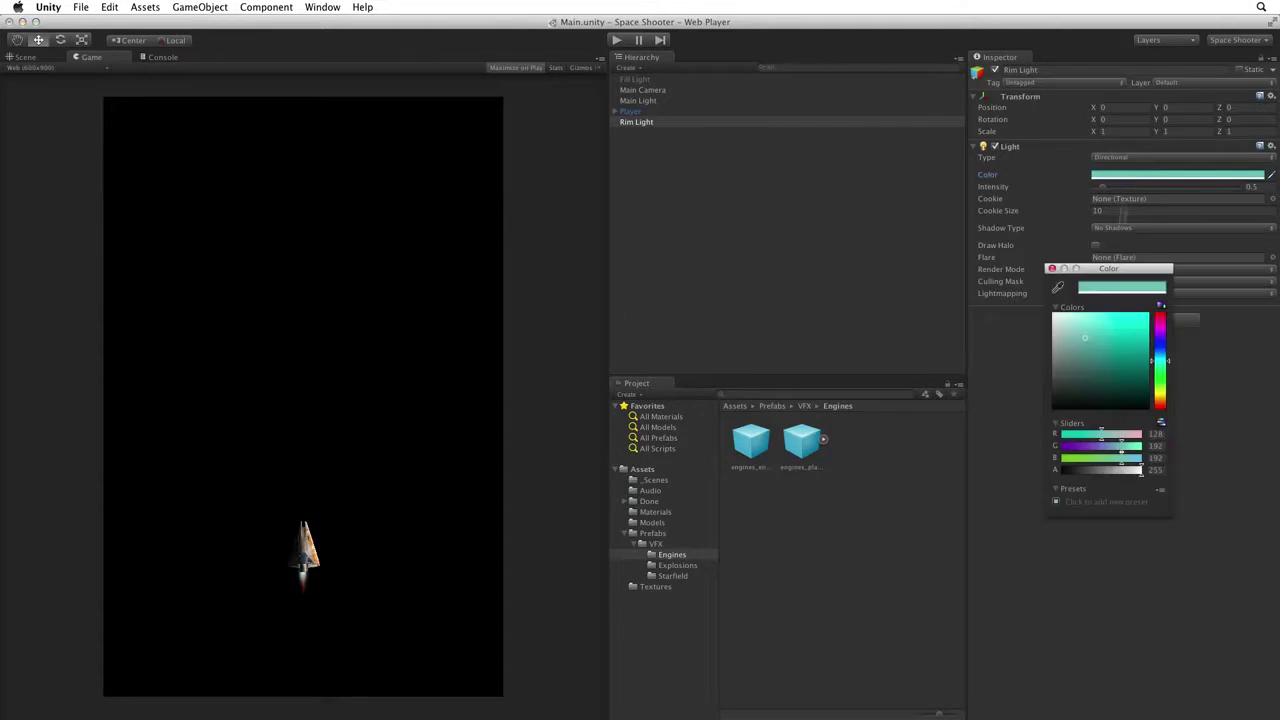
{"action": "left_click", "coordinate": [1051, 269]}
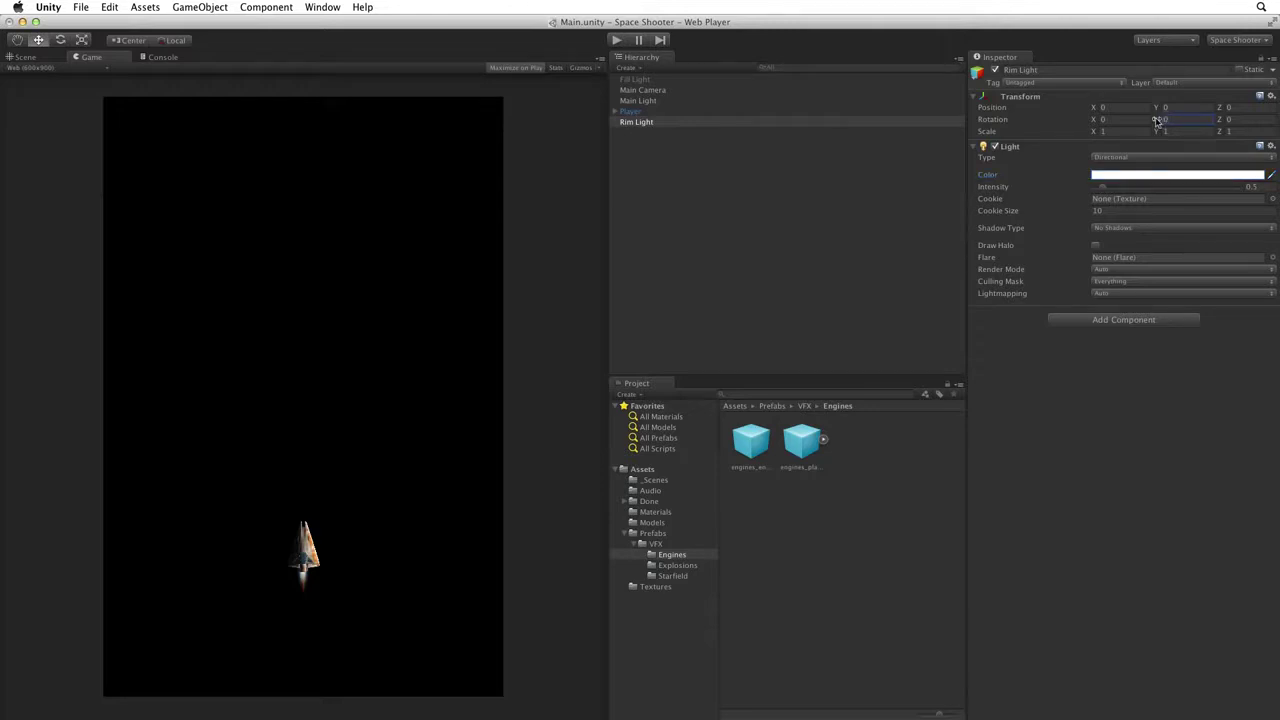
- Set the Rim Light's rotation to X -15 and Y 65
{"action": "left_click_drag", "start_coordinate": [1158, 120], "coordinate": [1217, 117]}
{"action": "type", "text": "69"}
{"action": "key", "text": "BackSpace"}
{"action": "type", "text": "5"}
{"action": "left_click", "coordinate": [995, 71]}
{"action": "left_click_drag", "start_coordinate": [1101, 119], "coordinate": [935, 122]}
{"action": "left_click_drag", "start_coordinate": [690, 93], "coordinate": [757, 99]}
{"action": "key", "text": "Return"}
{"action": "type", "text": "-15"}
- Set the Rim Light's intensity to 0.25 and reactivate the Fill Light object
{"action": "left_click", "coordinate": [1252, 187]}
{"action": "type", "text": "0.25"}
{"action": "left_click", "coordinate": [632, 79]}
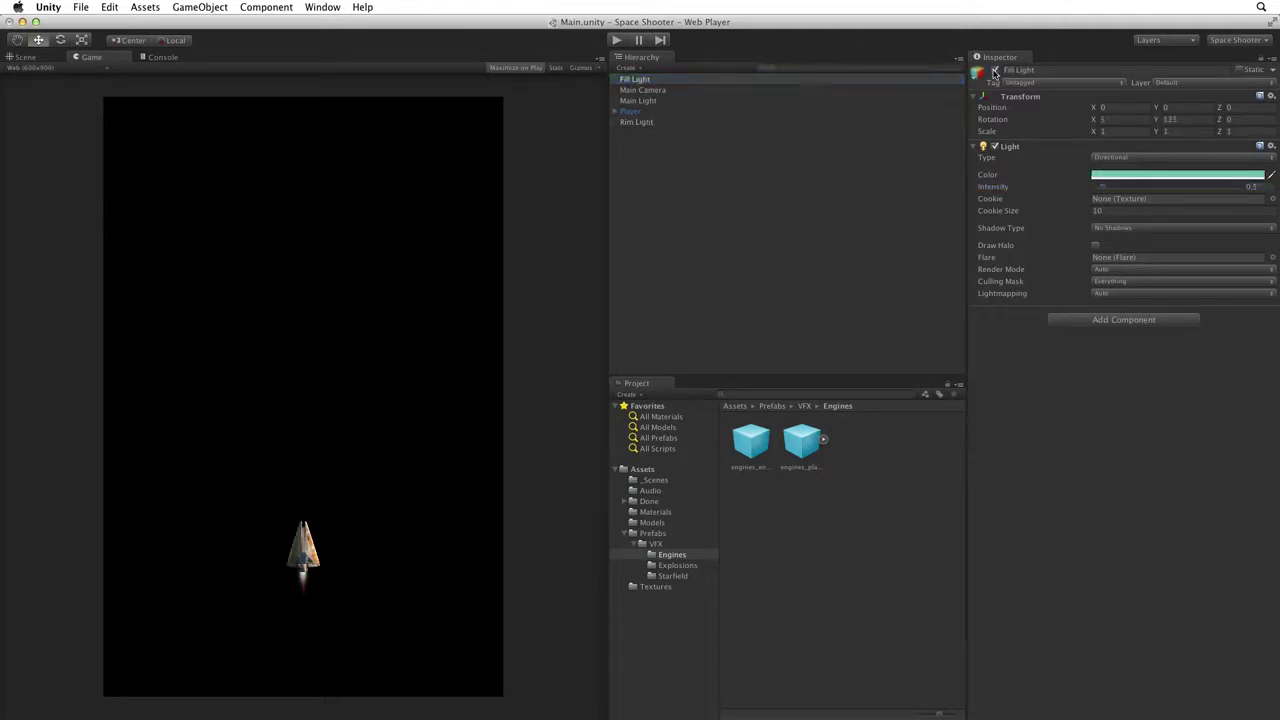
- Compare the ship's lighting with the Rim Light off and on, leaving the light active
{"action": "left_click", "coordinate": [733, 122]}
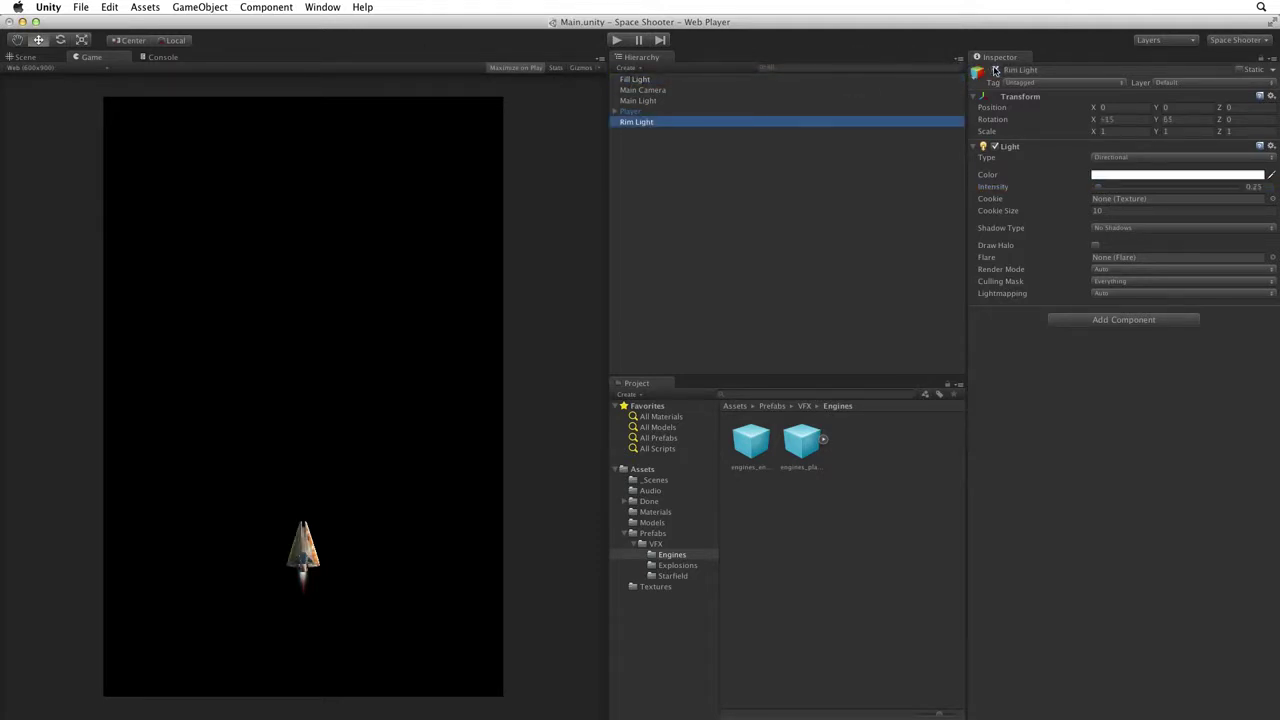
{"action": "left_click", "coordinate": [995, 70]}
{"action": "left_click", "coordinate": [995, 70]}
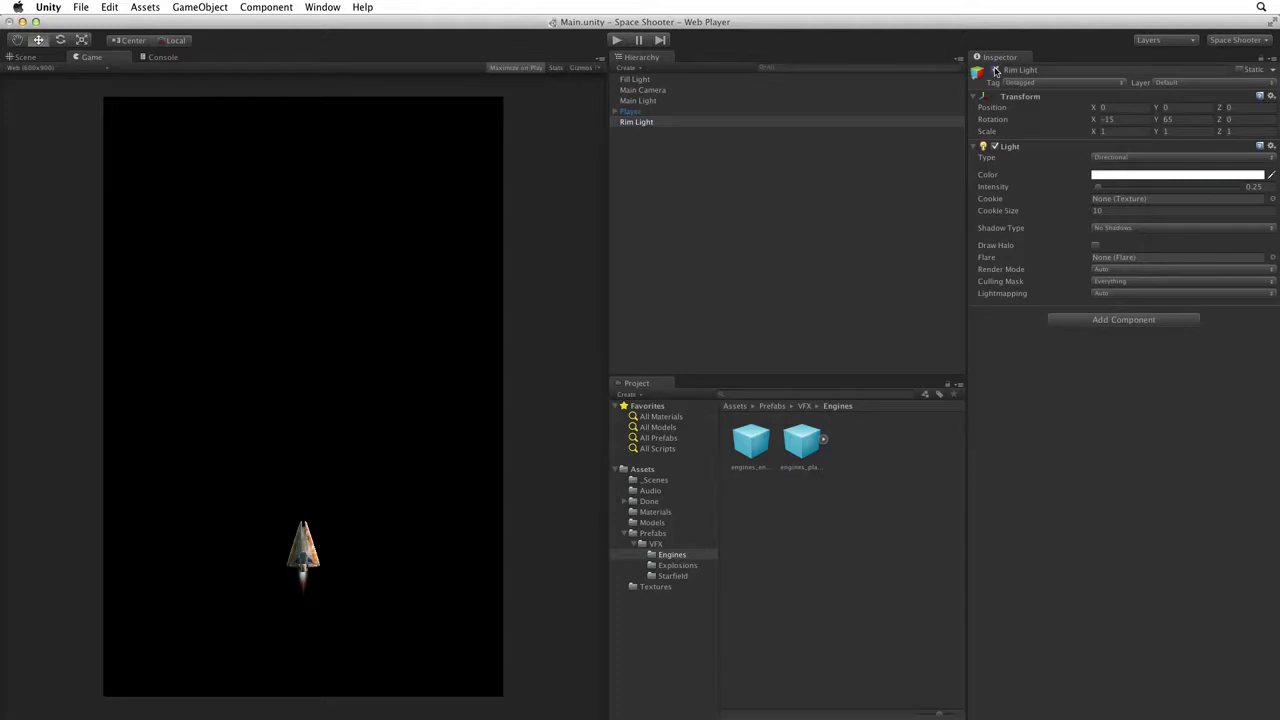
{"action": "left_click", "coordinate": [995, 70]}
{"action": "left_click", "coordinate": [995, 70]}
{"action": "left_click", "coordinate": [995, 70]}
{"action": "left_click", "coordinate": [995, 70]}
{"action": "left_click", "coordinate": [995, 70]}
{"action": "left_click", "coordinate": [995, 70]}
- Examine how the Main, Fill and Rim Lights are positioned around the ship in the Scene view
{"action": "left_click", "coordinate": [24, 57]}
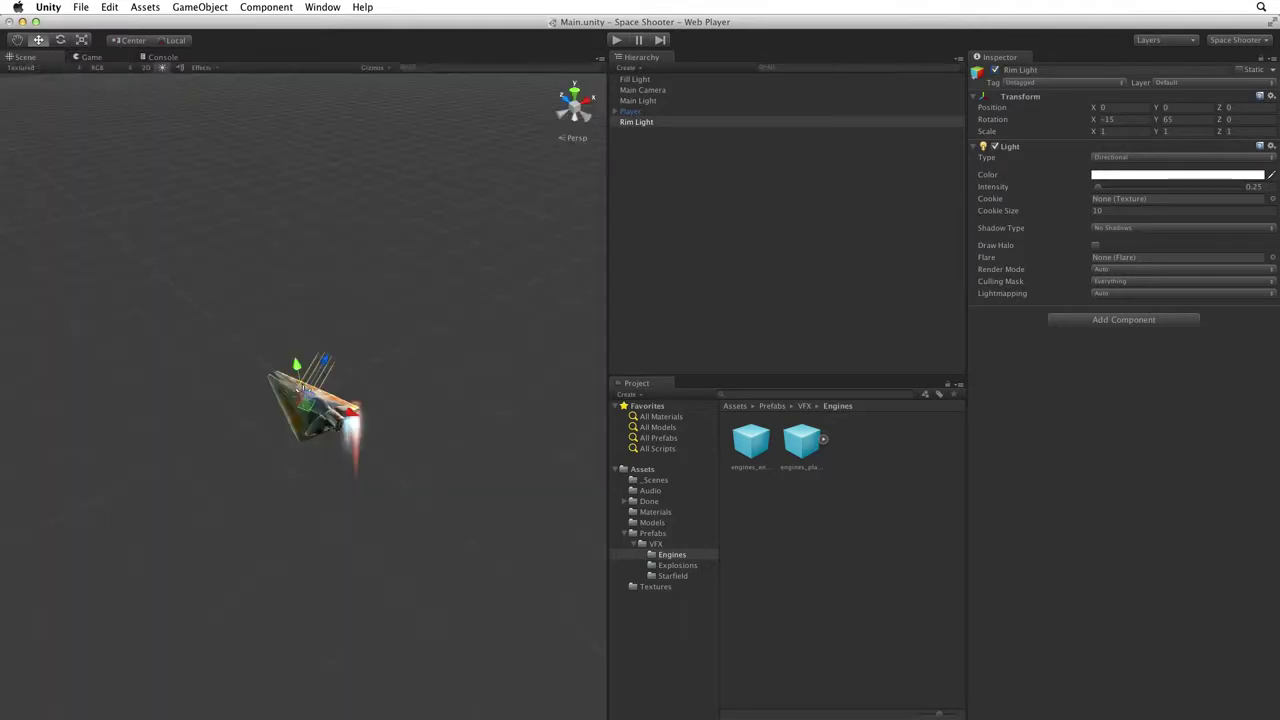
{"action": "left_click", "coordinate": [640, 101], "text": "super"}
{"action": "left_click", "coordinate": [642, 80], "text": "super"}
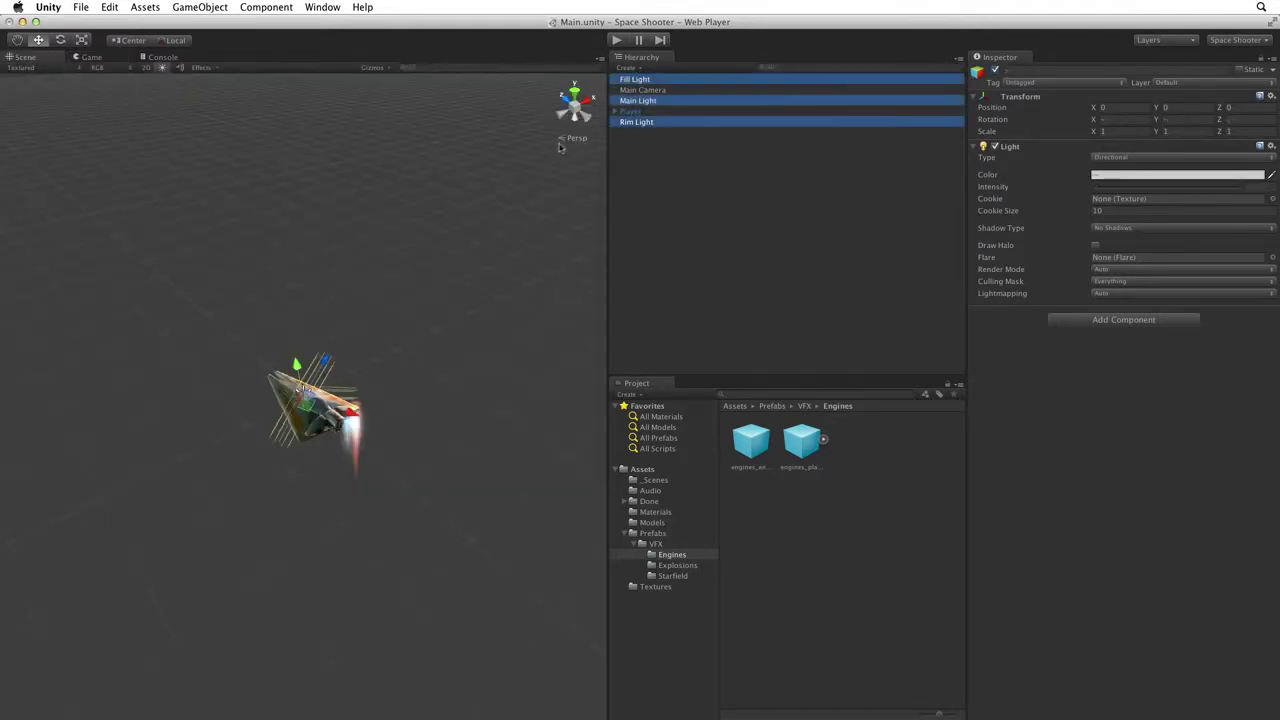
{"action": "left_click_drag", "start_coordinate": [381, 345], "coordinate": [402, 378], "text": "alt"}
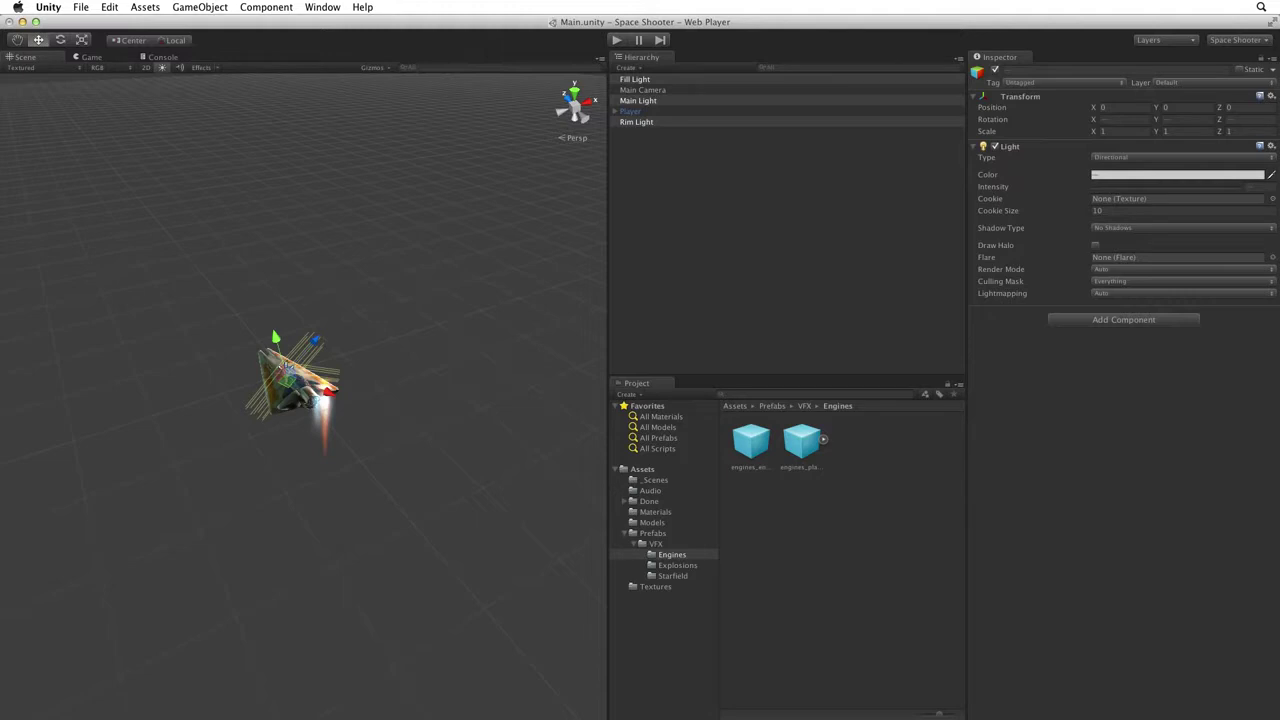
{"action": "key", "text": "Escape"}
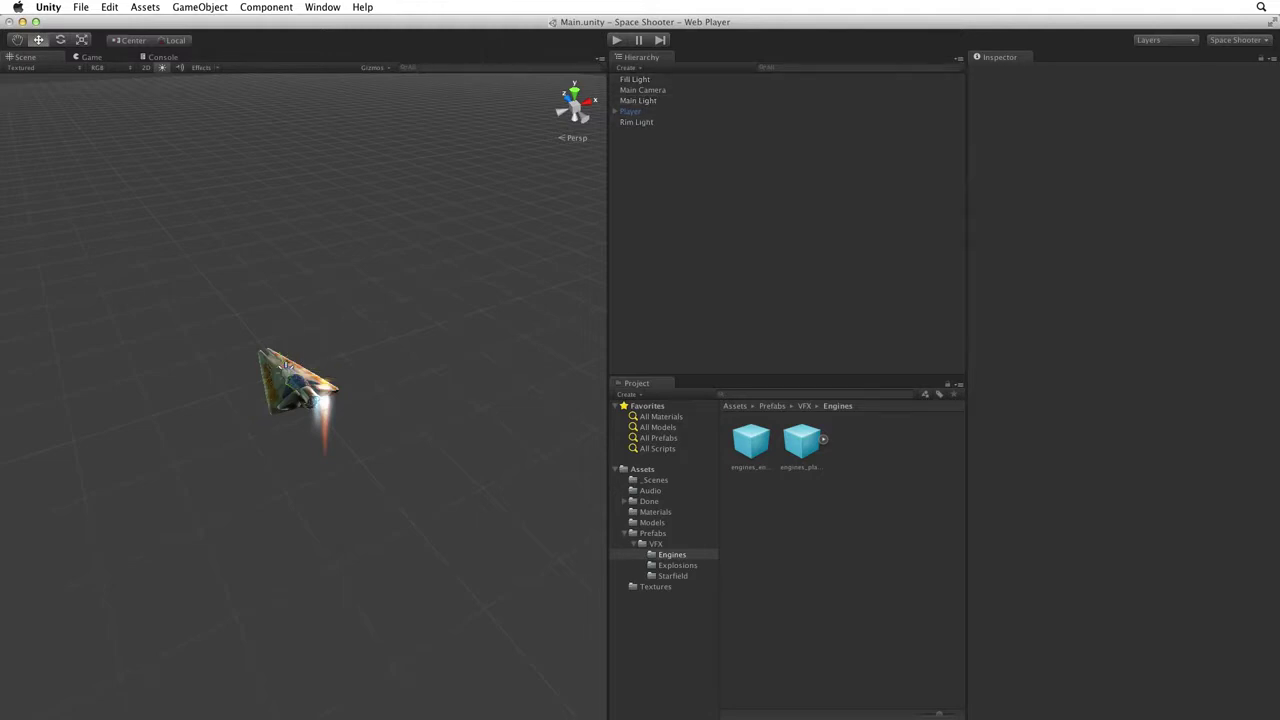
- Create an empty game object named Lighting and reset its transform
{"action": "key", "text": "super+shift+n"}
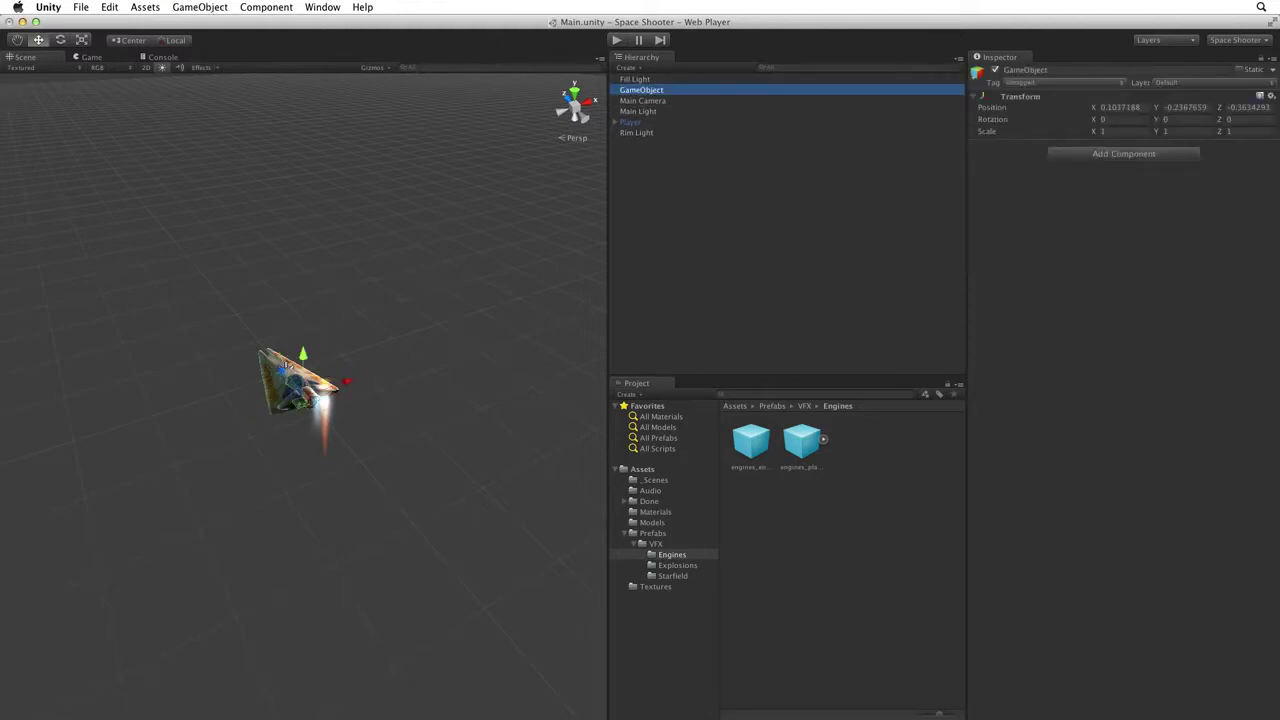
{"action": "key", "text": "Return"}
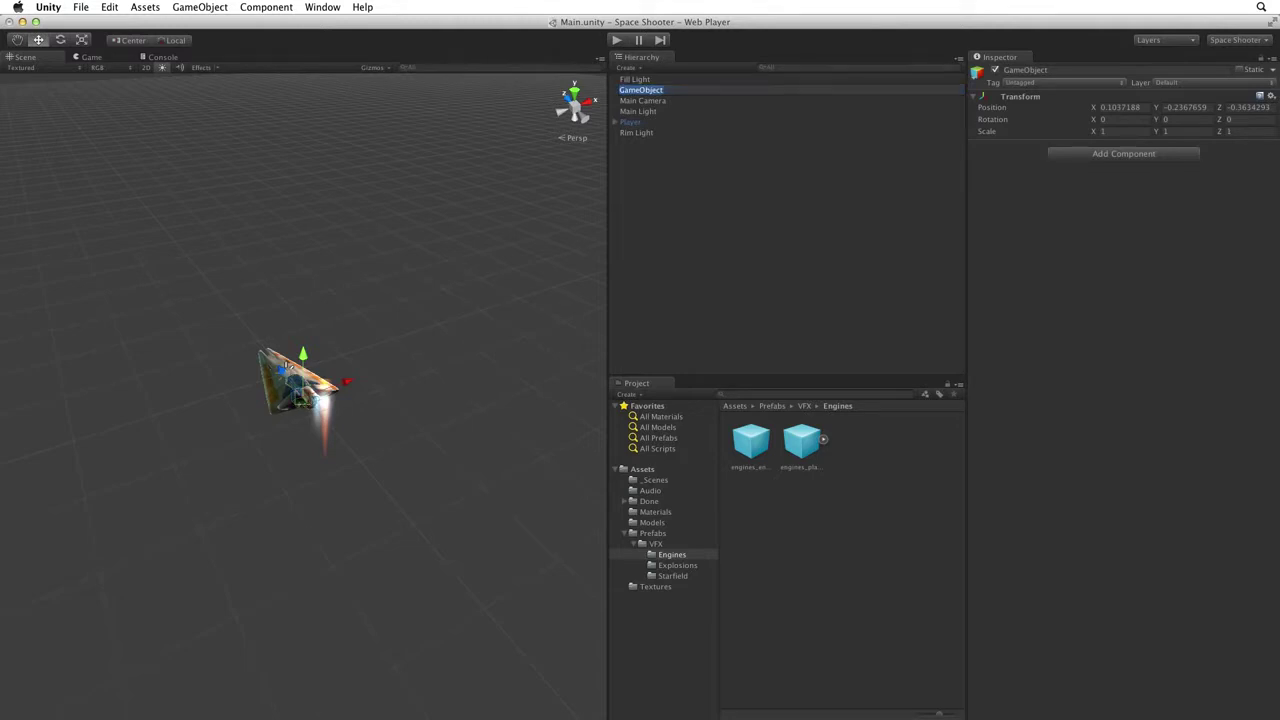
{"action": "type", "text": "Lighting"}
{"action": "key", "text": "Return"}
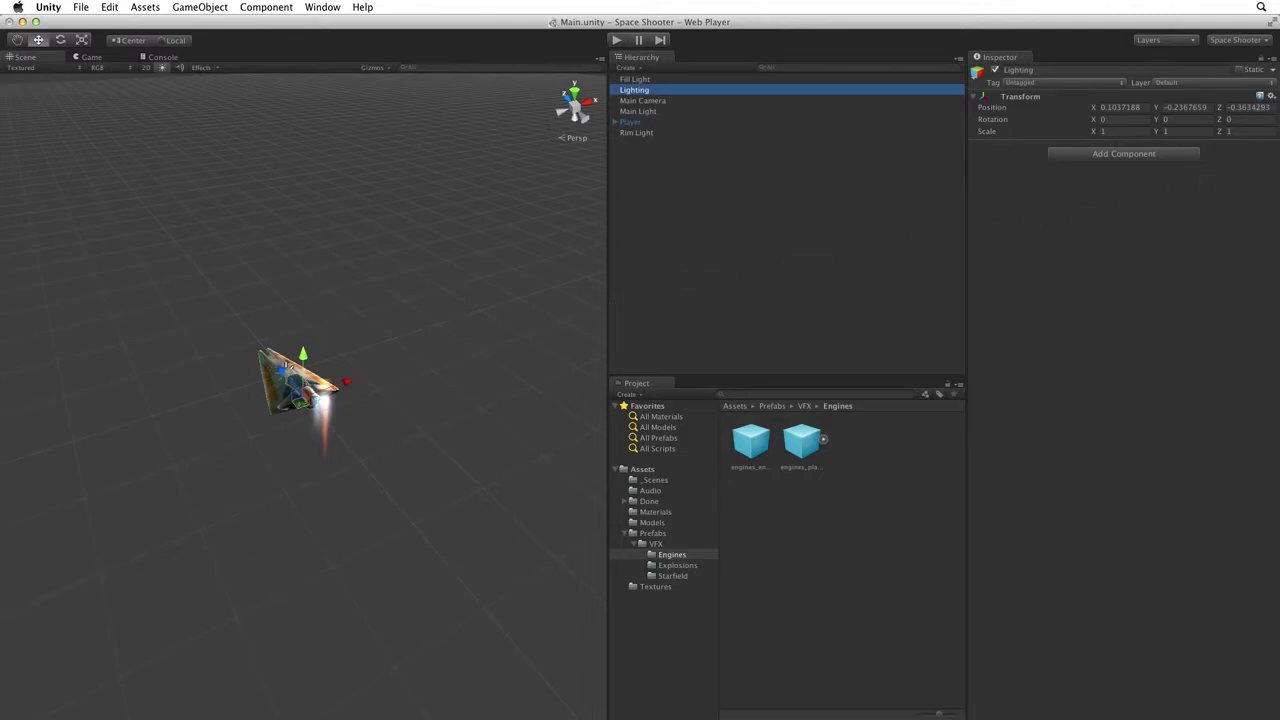
{"action": "left_click", "coordinate": [1271, 96]}
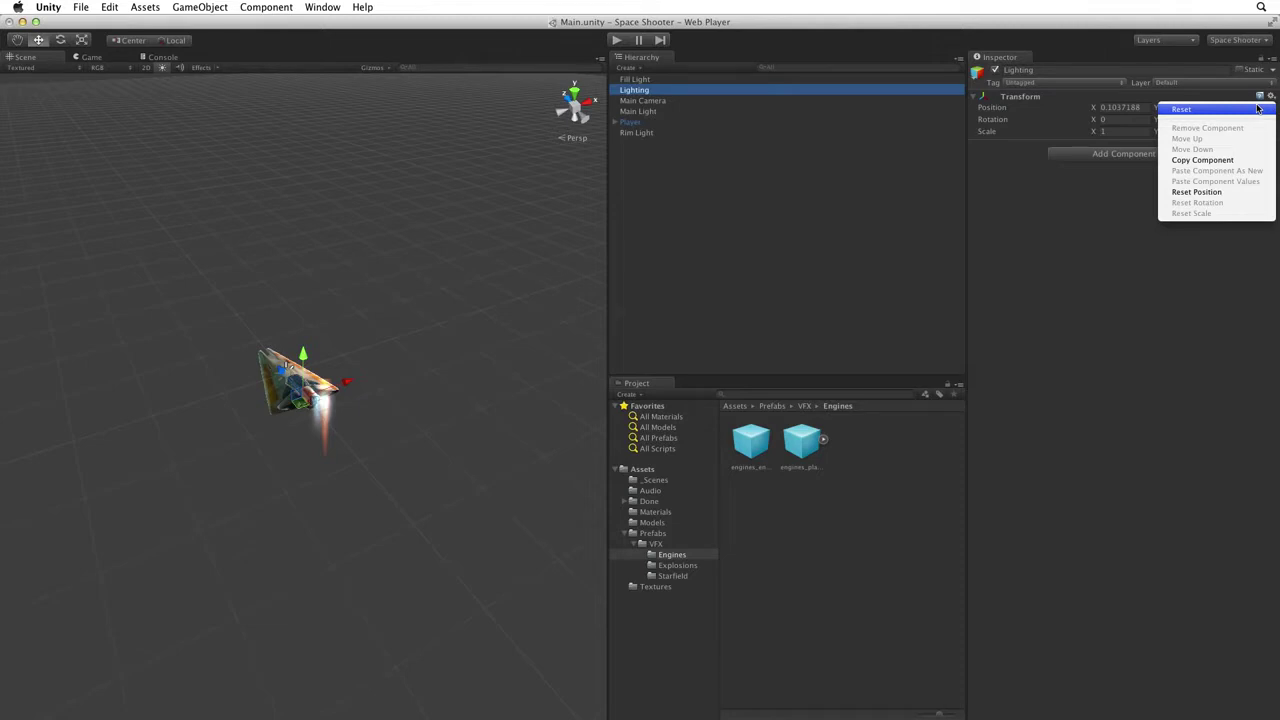
{"action": "left_click", "coordinate": [1258, 108]}
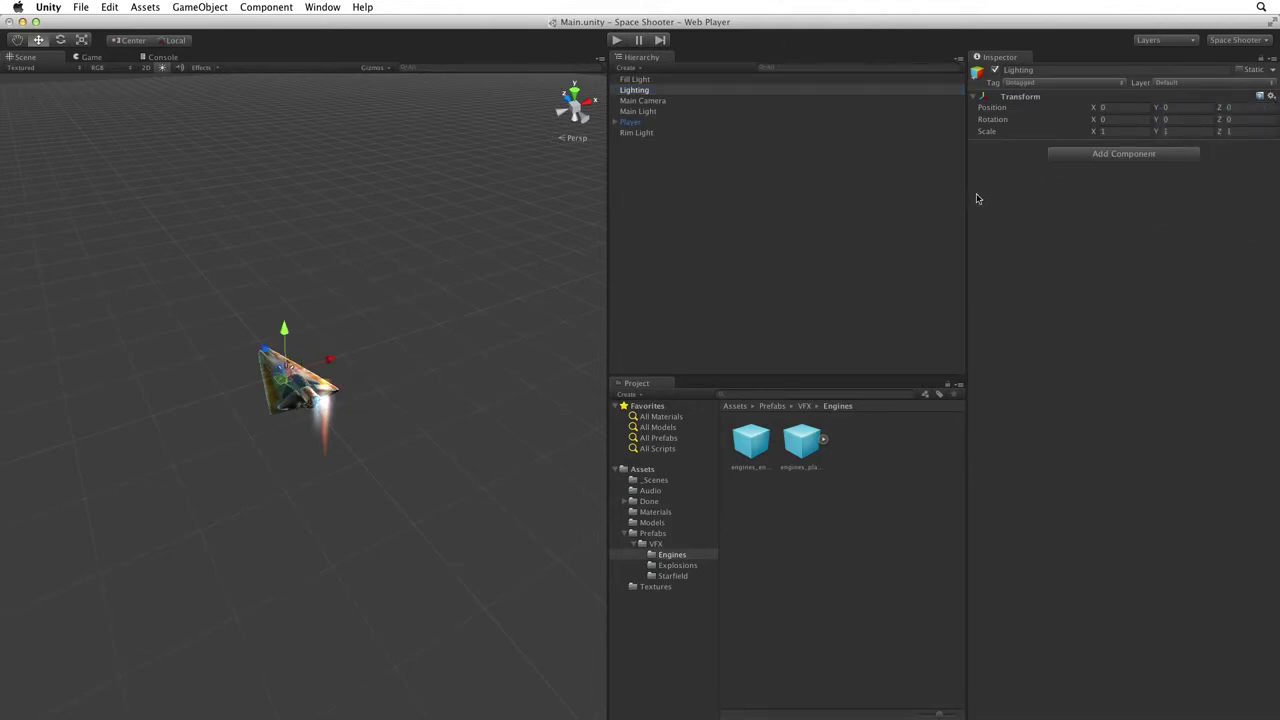
- Make the Main, Fill and Rim Lights children of Lighting and set the parent's Y position to 100
{"action": "mouse_move", "coordinate": [634, 79]}
{"action": "left_mouse_down"}
{"action": "mouse_move", "coordinate": [648, 104]}
{"action": "mouse_move", "coordinate": [645, 83]}
{"action": "mouse_move", "coordinate": [636, 114]}
{"action": "mouse_move", "coordinate": [657, 81]}
{"action": "left_mouse_up"}
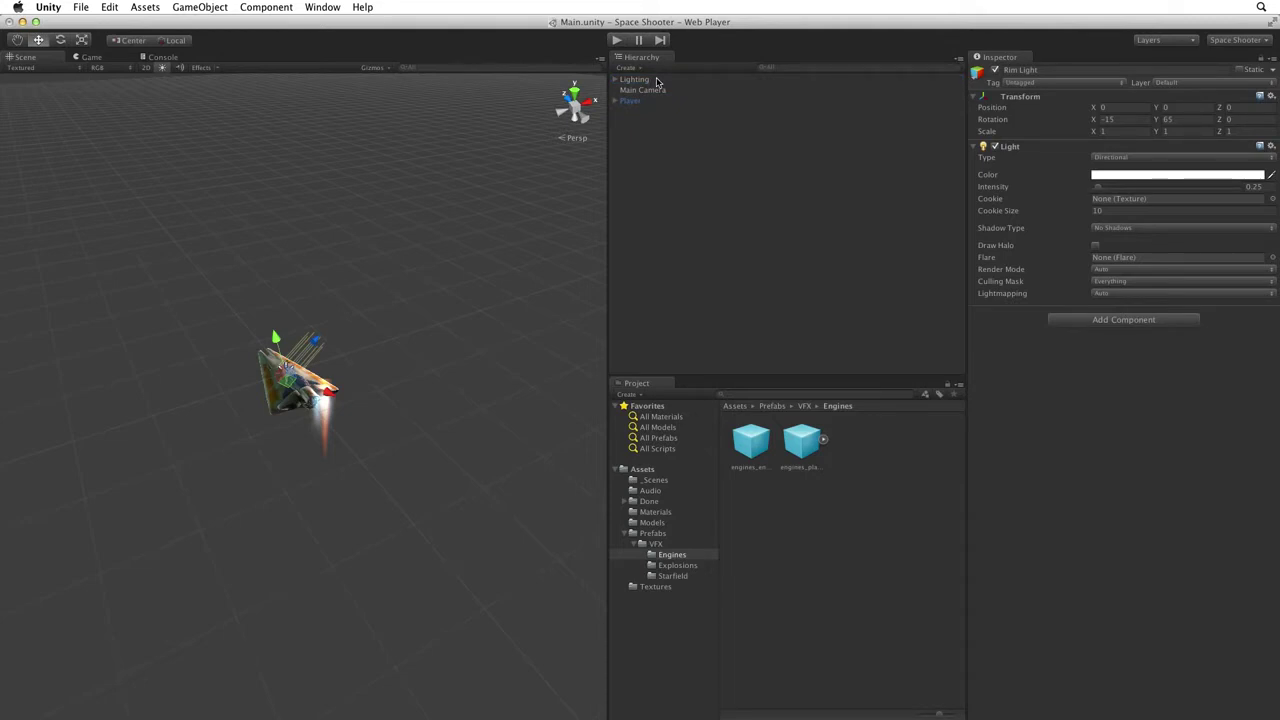
{"action": "left_click", "coordinate": [647, 82]}
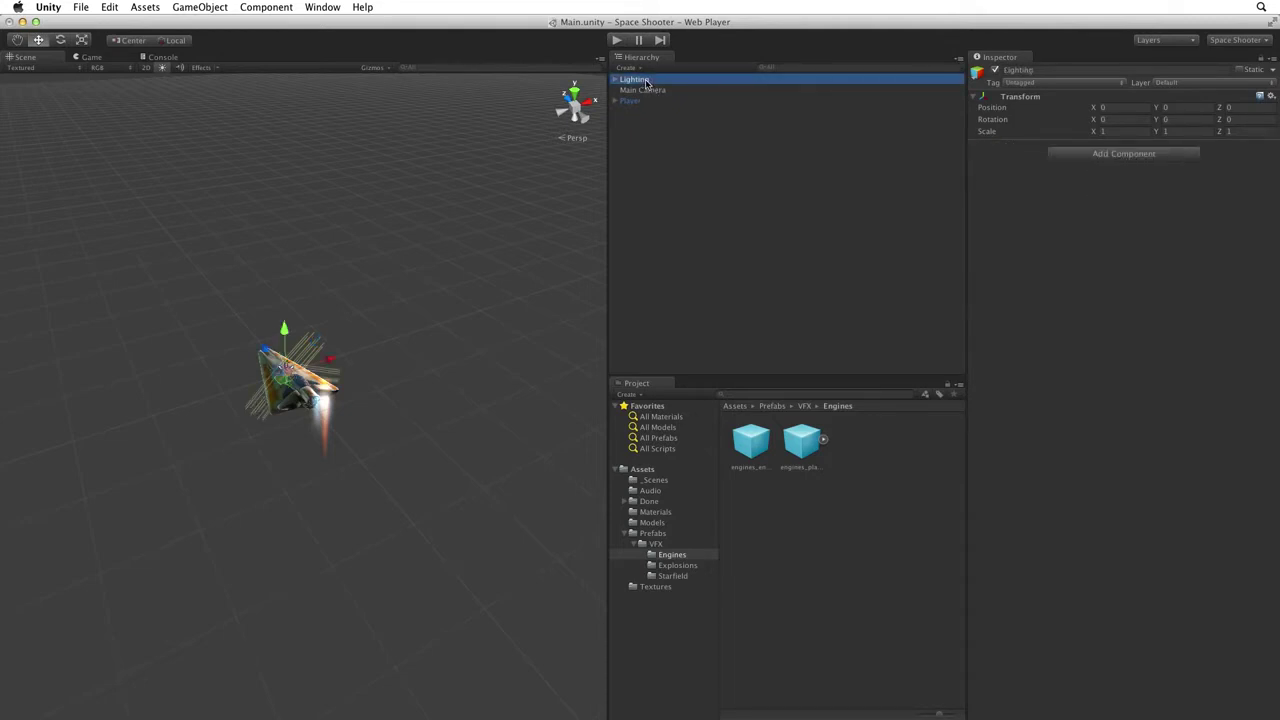
{"action": "left_click", "coordinate": [1173, 108]}
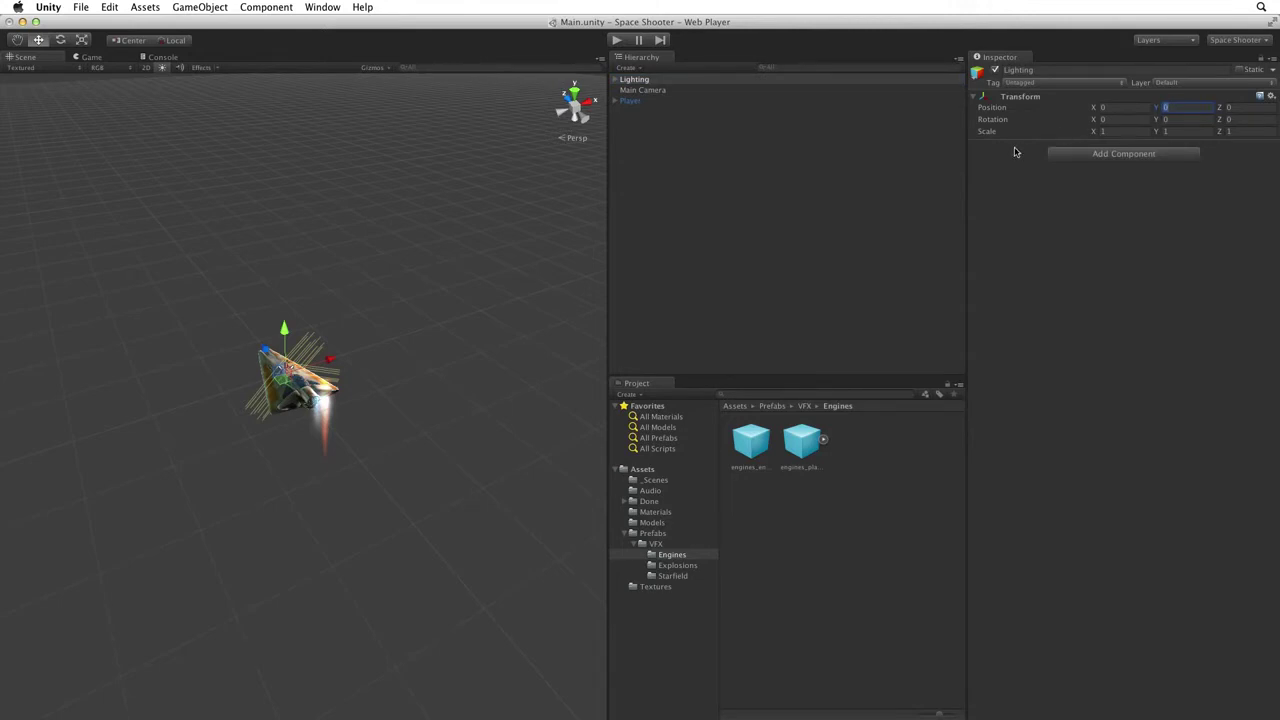
{"action": "type", "text": "100"}
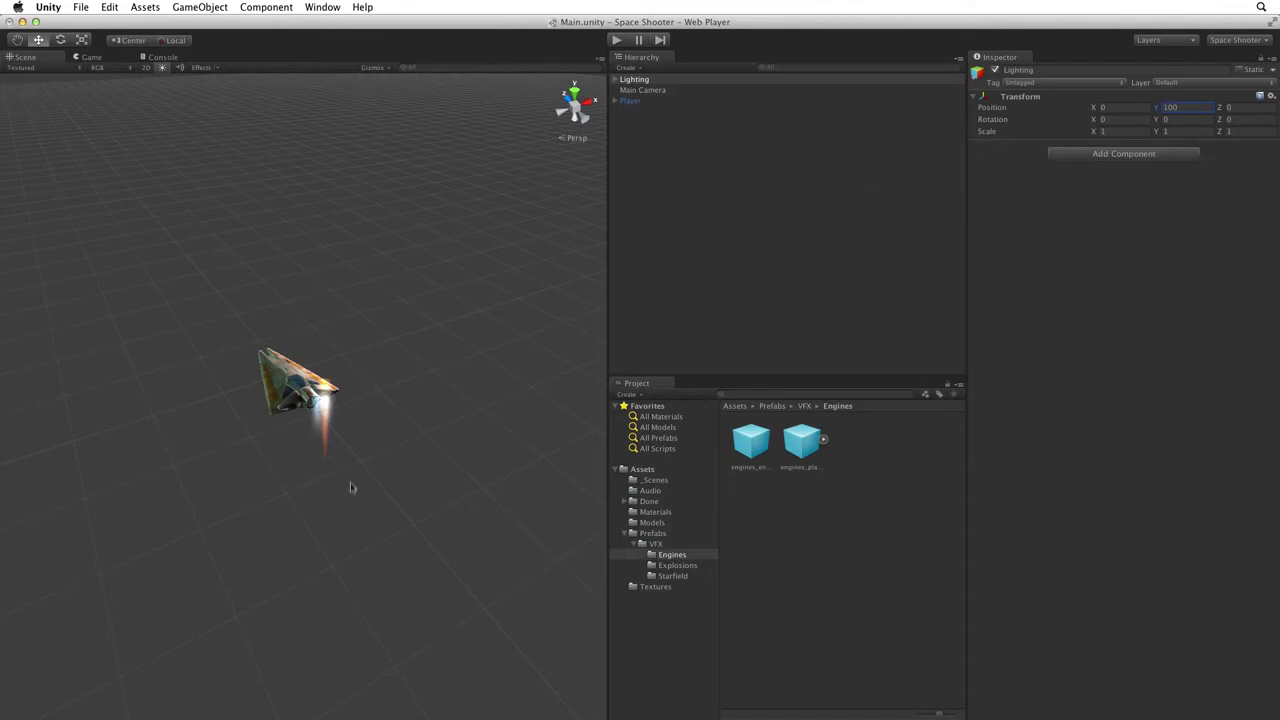
{"action": "left_click_drag", "start_coordinate": [349, 494], "coordinate": [432, 85], "text": "alt"}
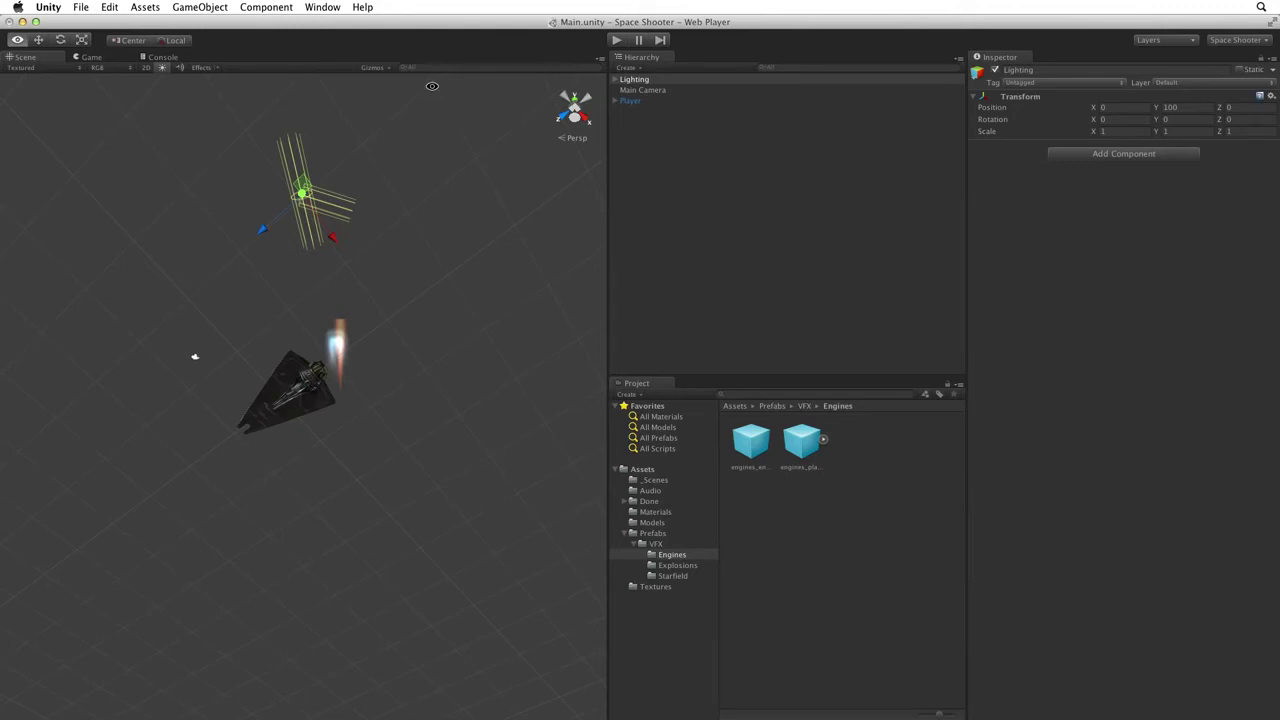
{"action": "left_click_drag", "start_coordinate": [432, 85], "coordinate": [183, 539], "text": "alt"}
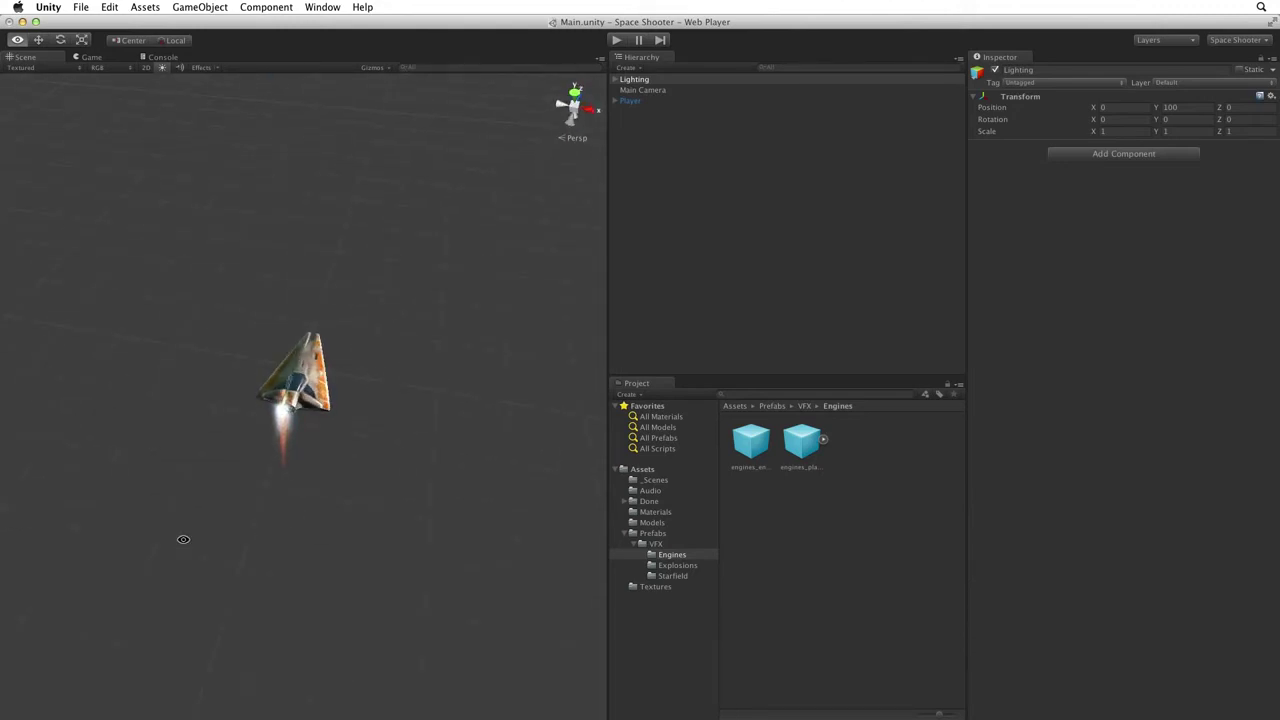
{"action": "key", "text": "super+2"}
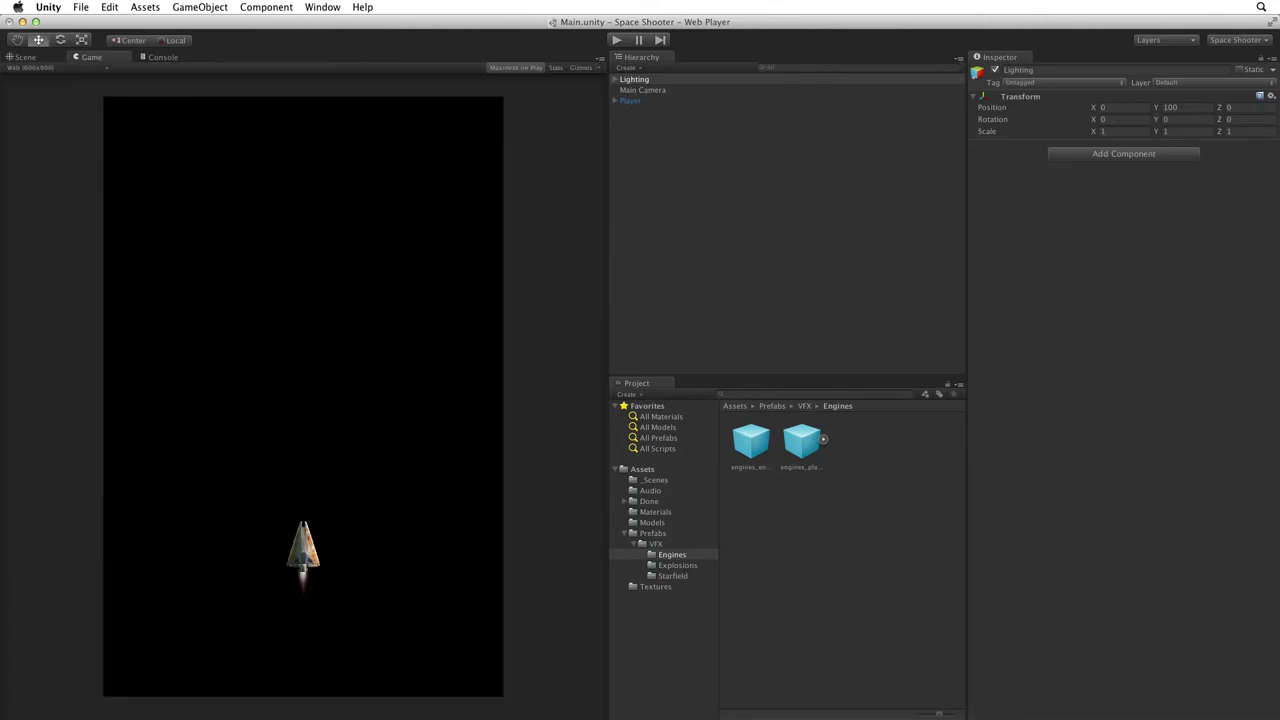